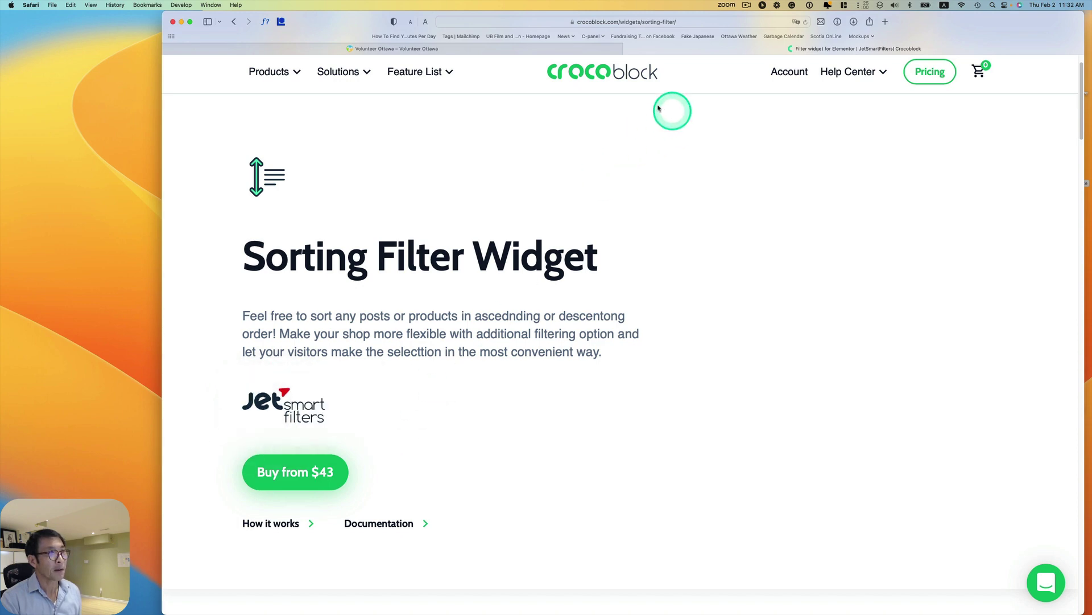
Switch to the Volunteer Ottawa development site tab.
left_click(580, 48)
Browse the Volunteer Ottawa homepage, then go to the Search Volunteer Positions page.
scroll(573, 262, "down", 1)
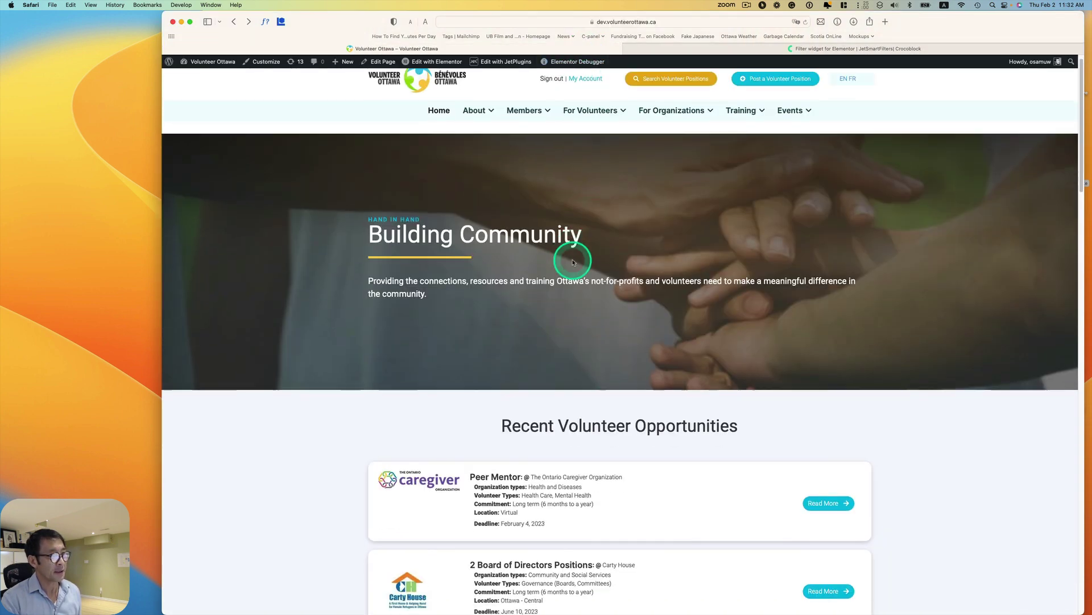
scroll(573, 262, "down", 1)
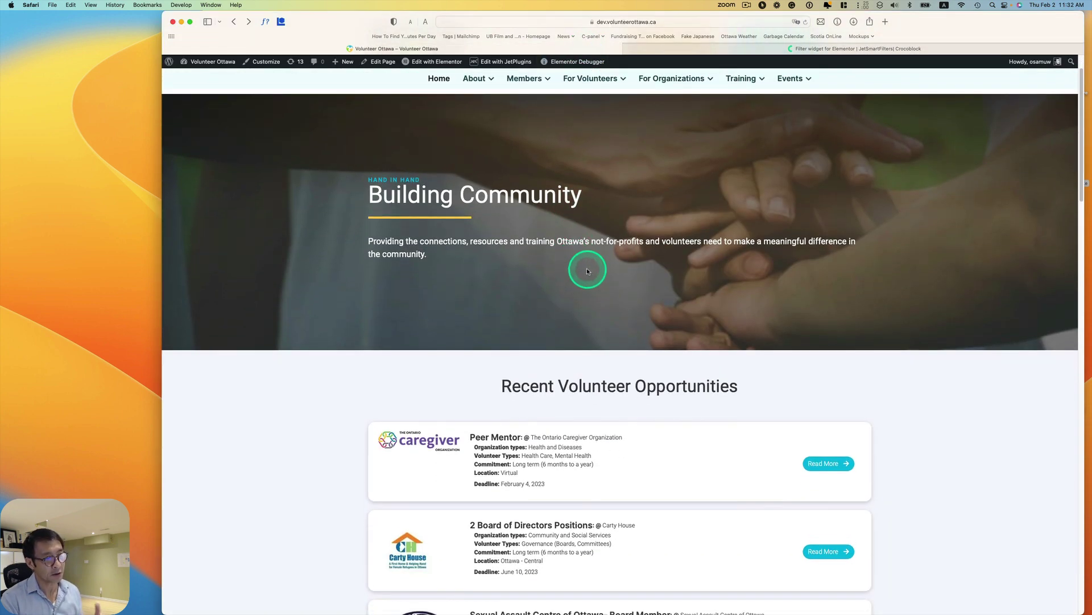
scroll(588, 271, "down", 2)
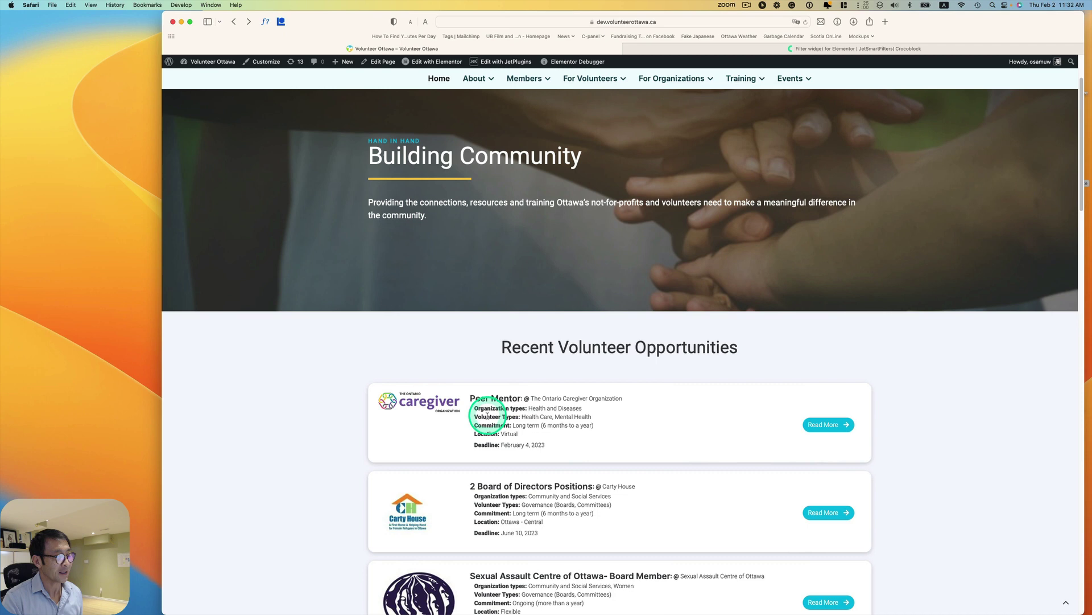
scroll(441, 421, "down", 1)
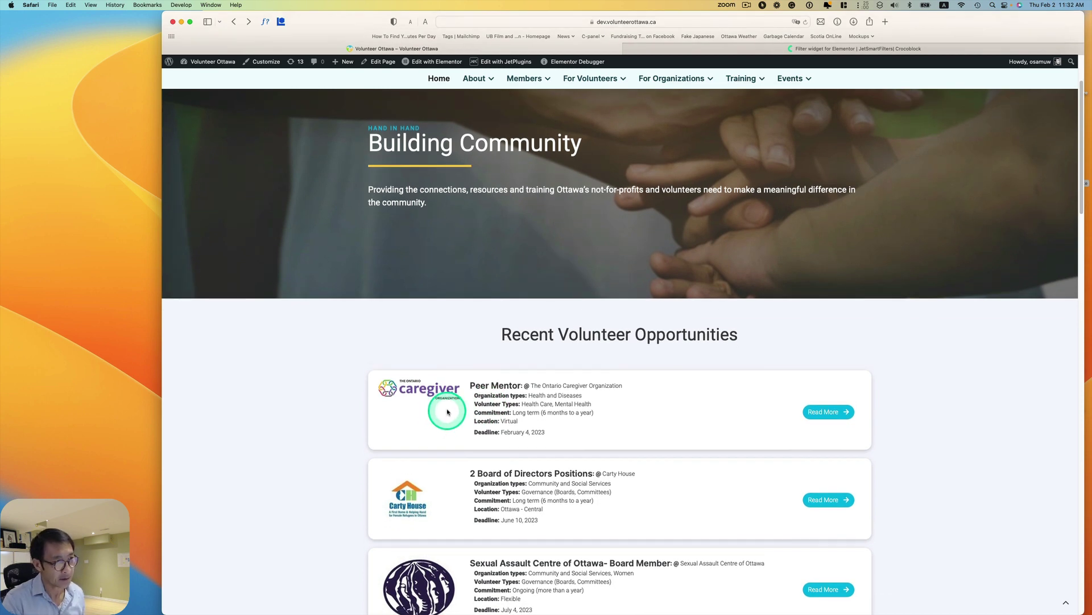
scroll(695, 142, "up", 5)
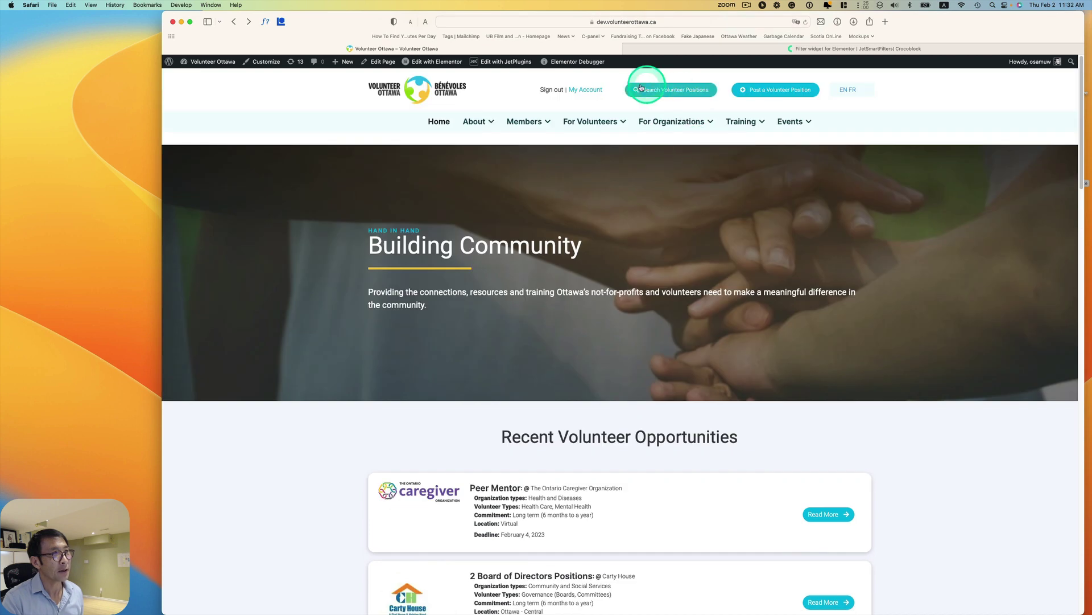
left_click(658, 91)
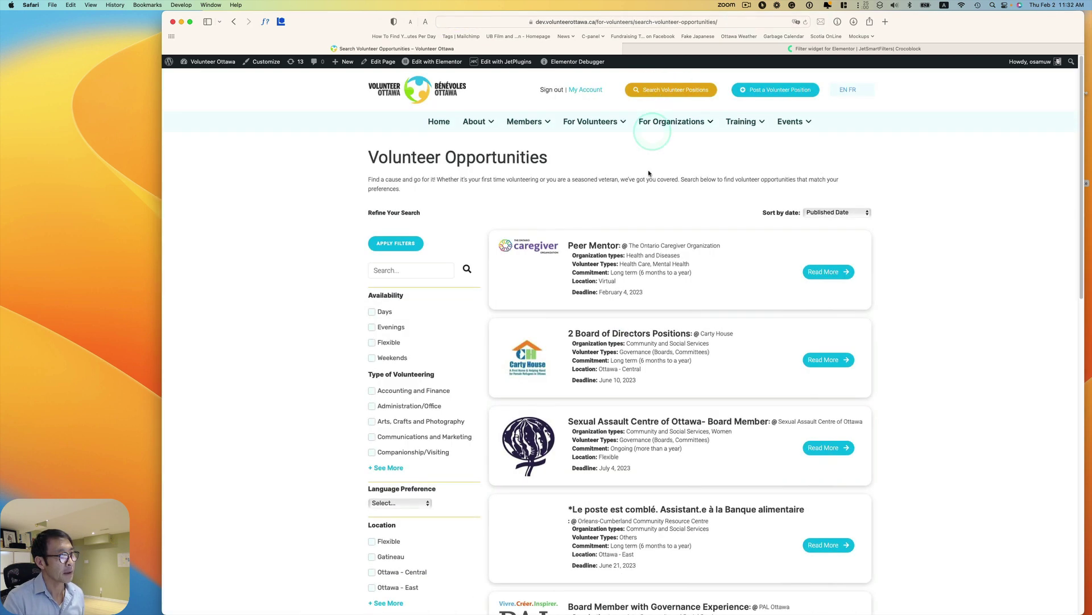
Sort the volunteer listings by deadline, oldest to latest.
left_click(558, 265)
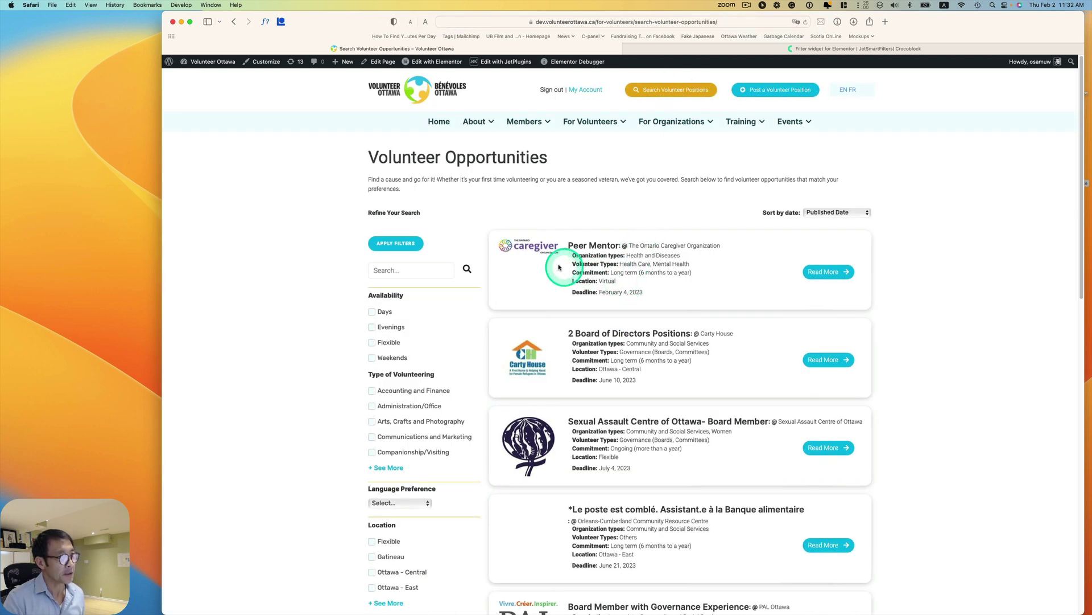
scroll(556, 265, "down", 1)
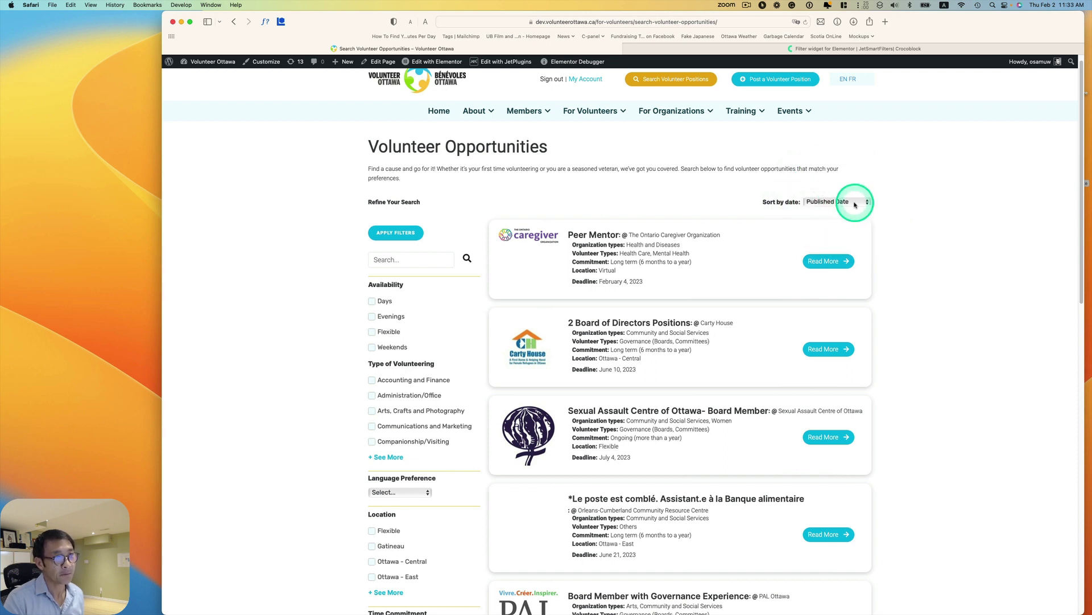
left_click(825, 203)
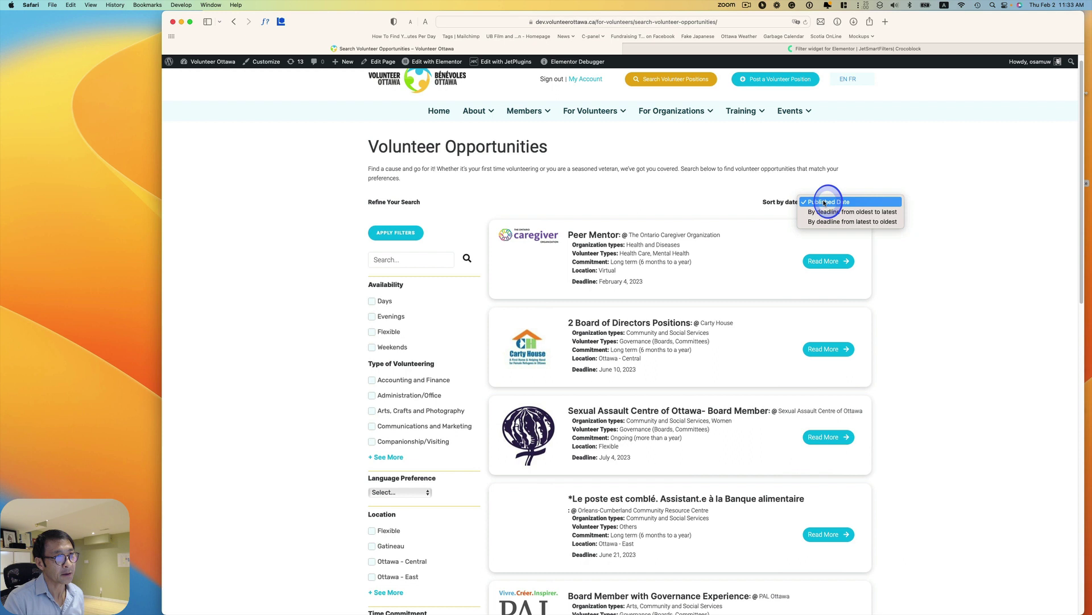
left_click(880, 212)
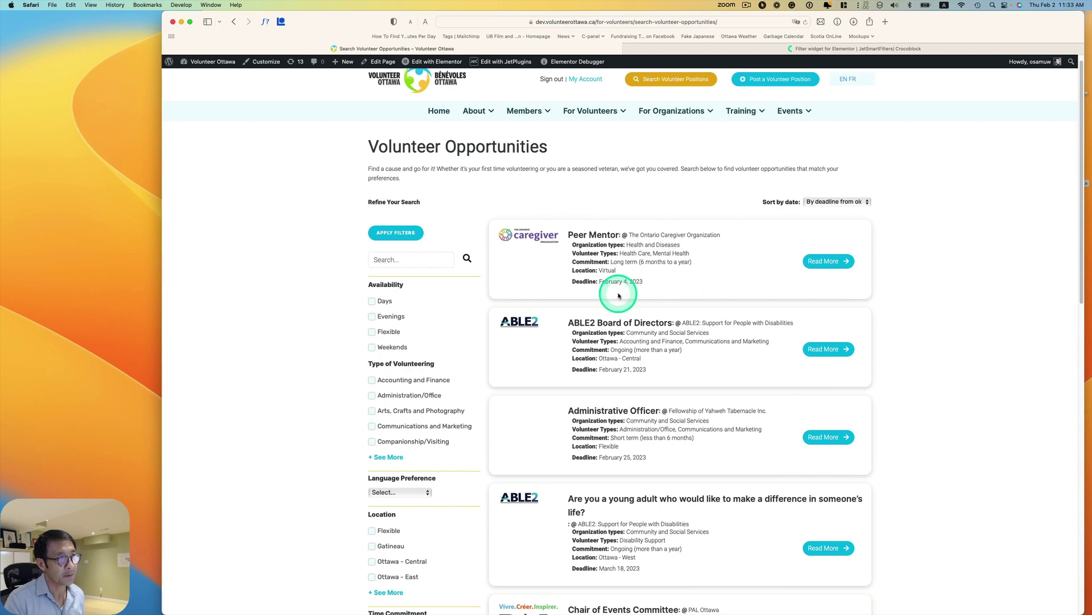
Review the results, then re-sort the listings by deadline from latest to oldest.
scroll(627, 402, "down", 1)
scroll(630, 400, "down", 6)
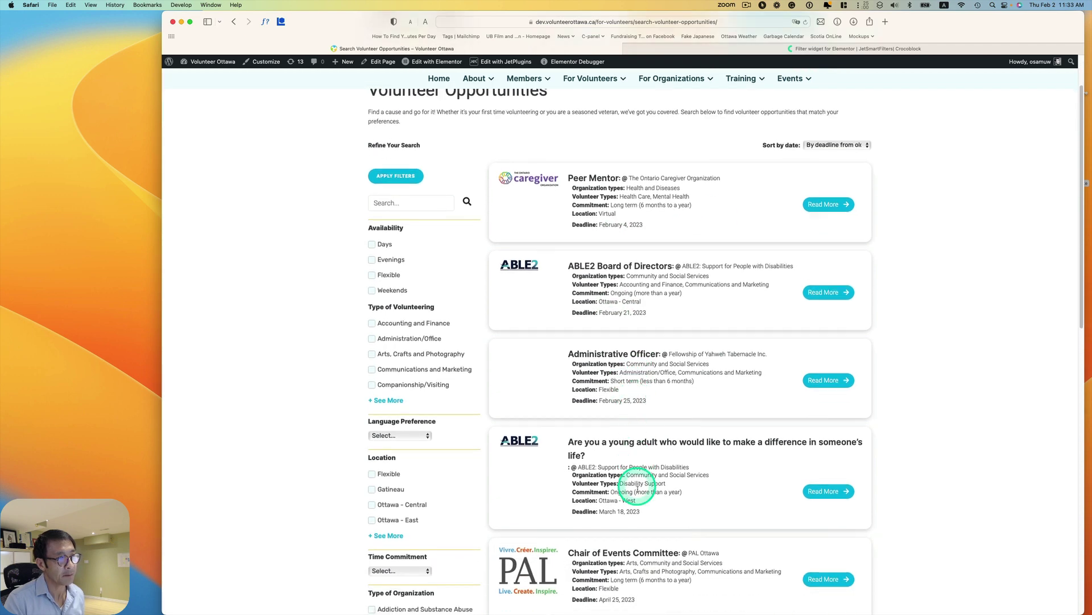
scroll(634, 530, "down", 6)
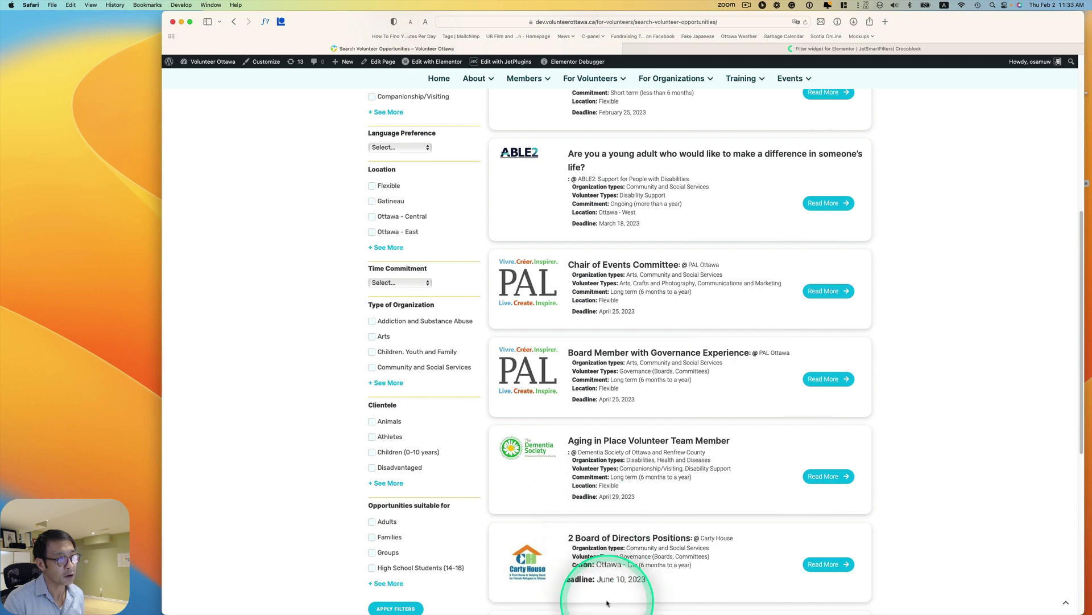
scroll(608, 578, "down", 5)
scroll(617, 575, "down", 7)
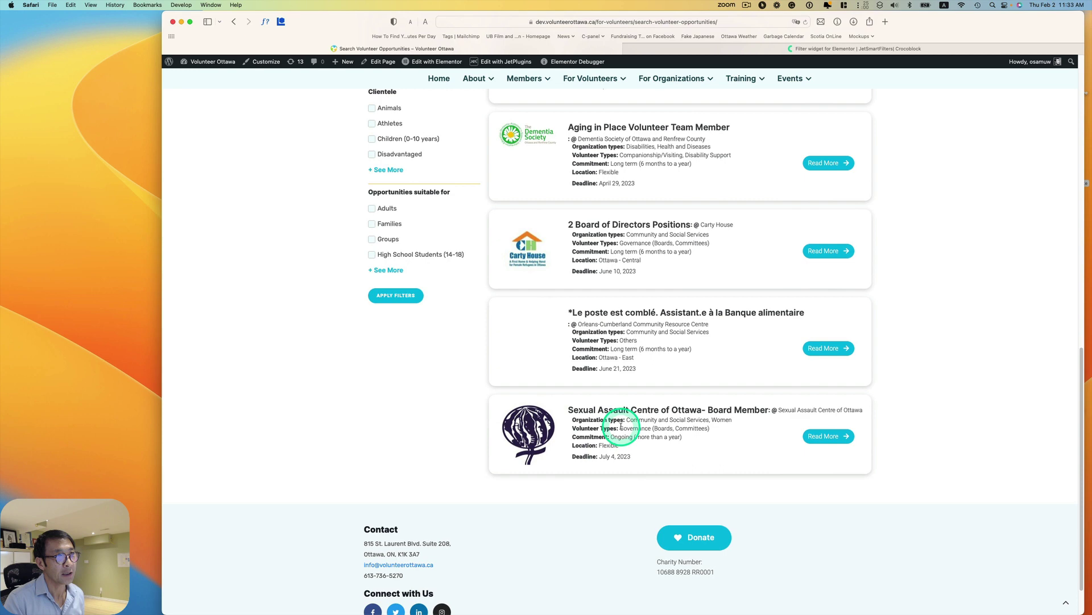
scroll(622, 421, "up", 20)
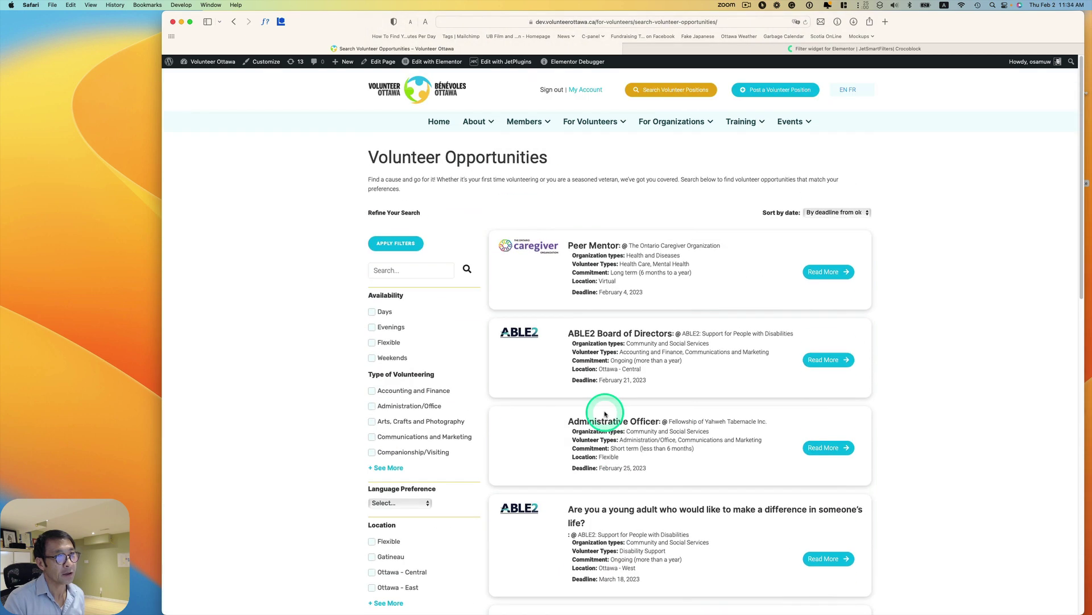
left_click(828, 212)
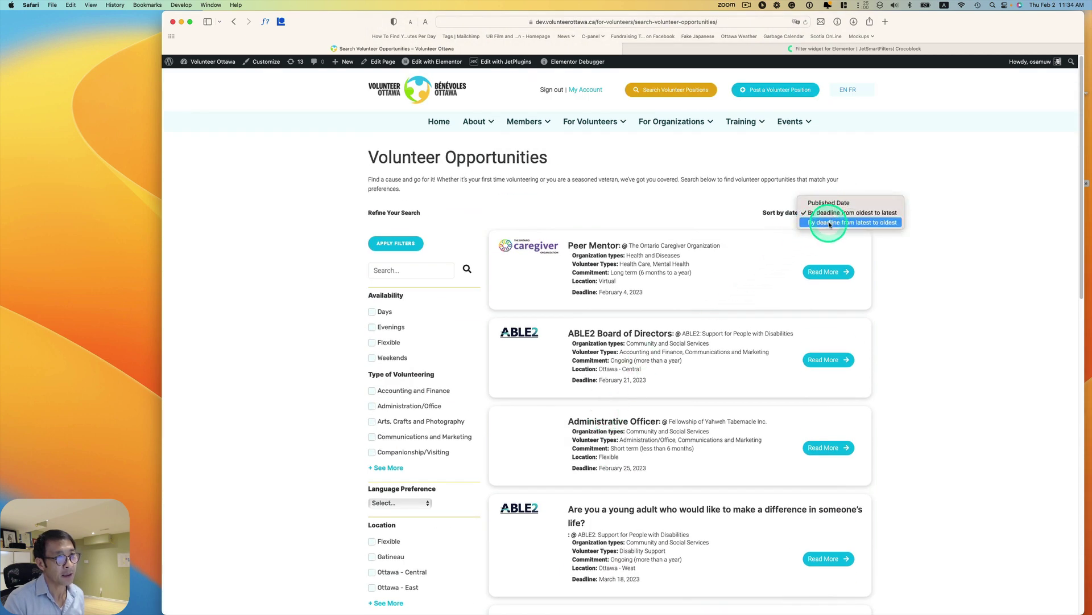
left_click(859, 223)
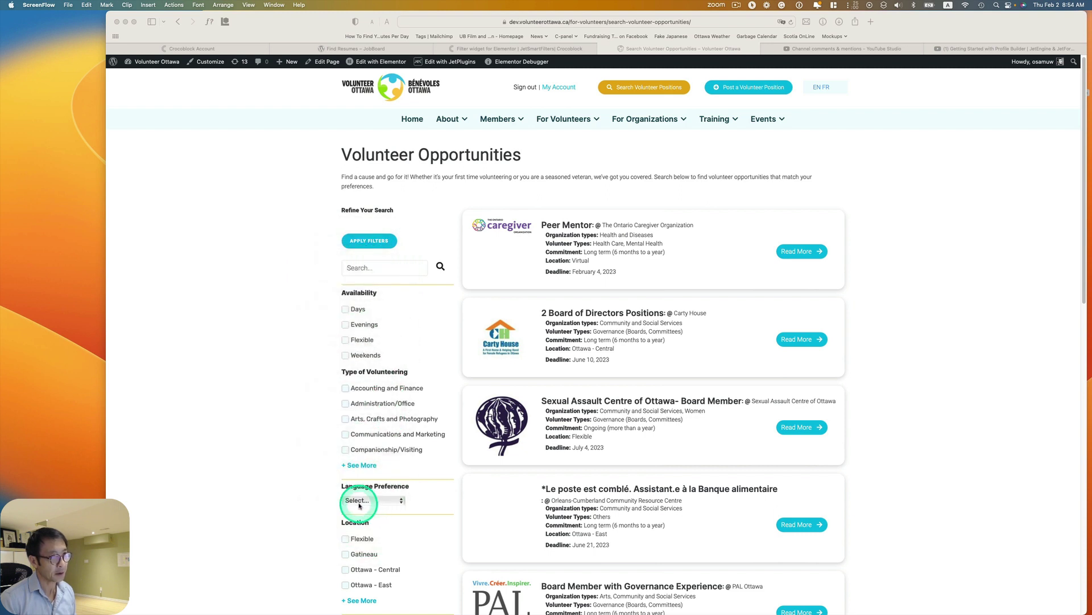
scroll(359, 506, "down", 2)
scroll(359, 505, "up", 2)
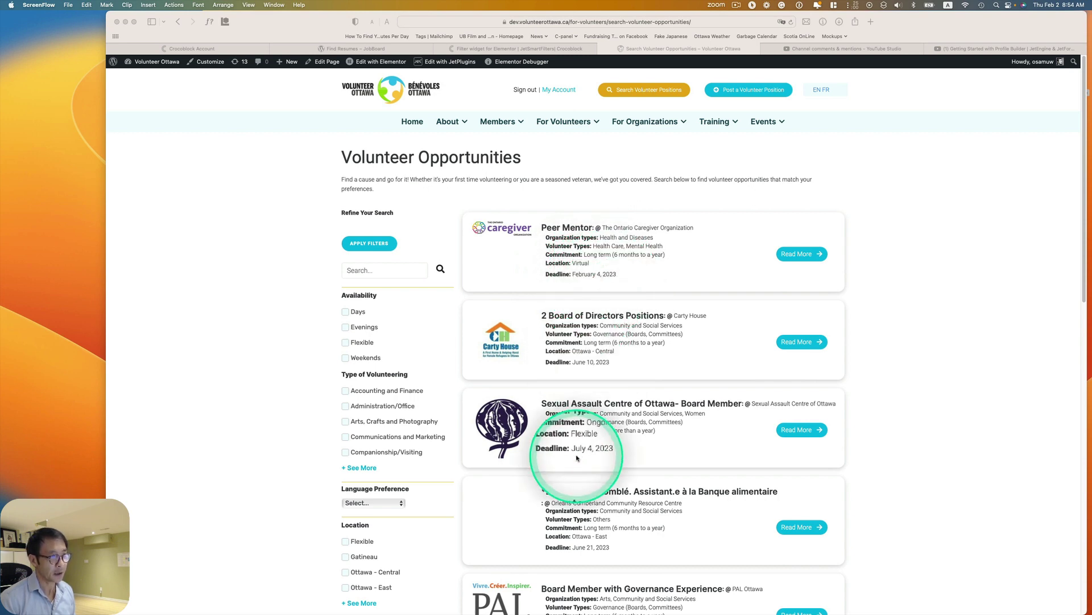
scroll(580, 456, "down", 3)
scroll(588, 480, "down", 2)
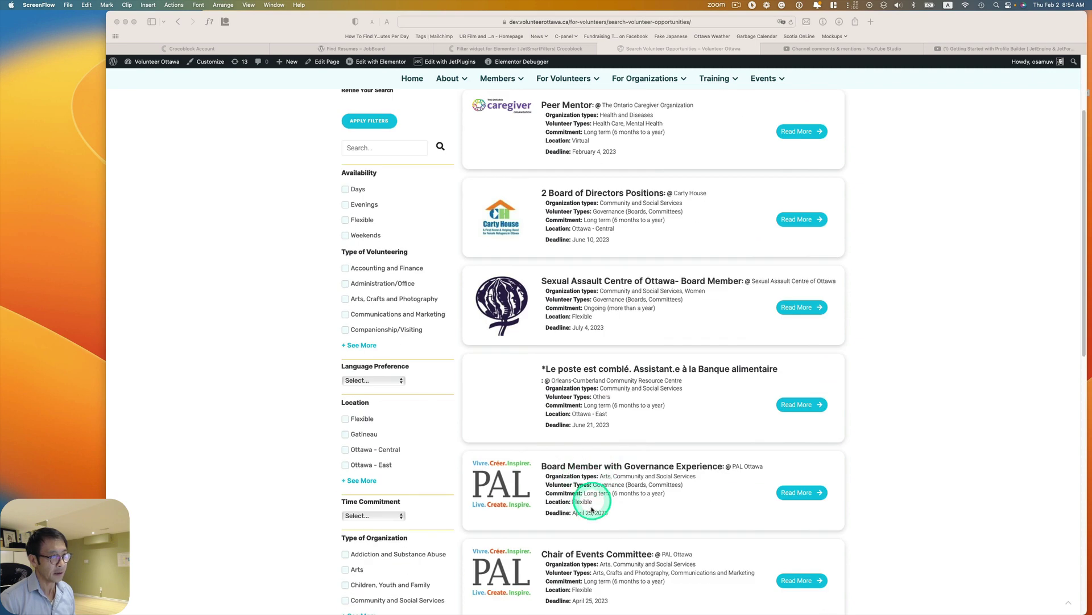
scroll(586, 503, "up", 3)
scroll(583, 507, "up", 1)
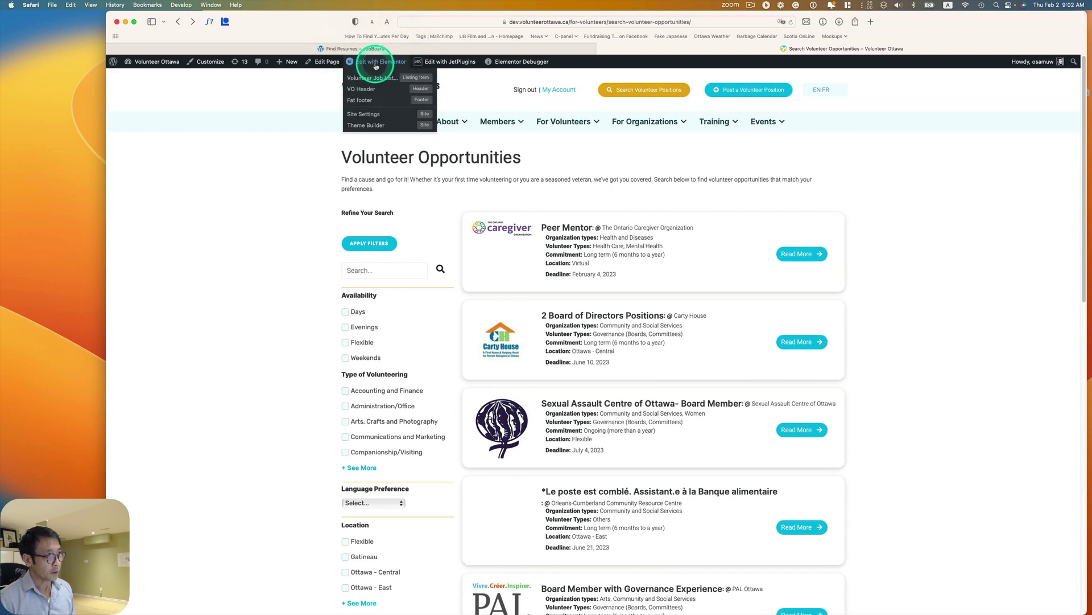
Open the page in Elementor and bring the WordPress admin window up full-screen.
left_click(376, 64)
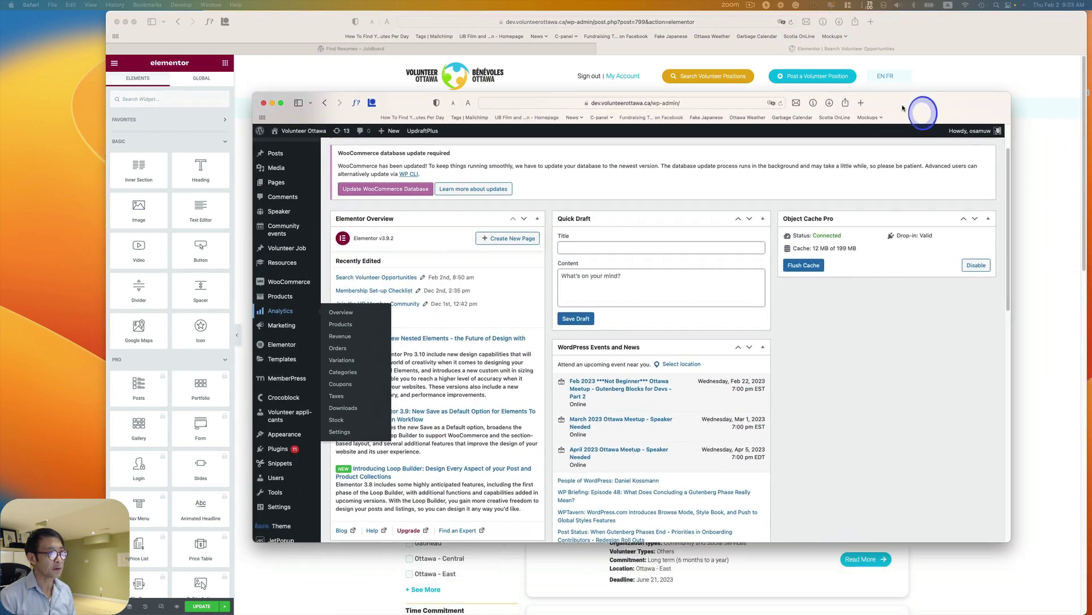
left_click(966, 270)
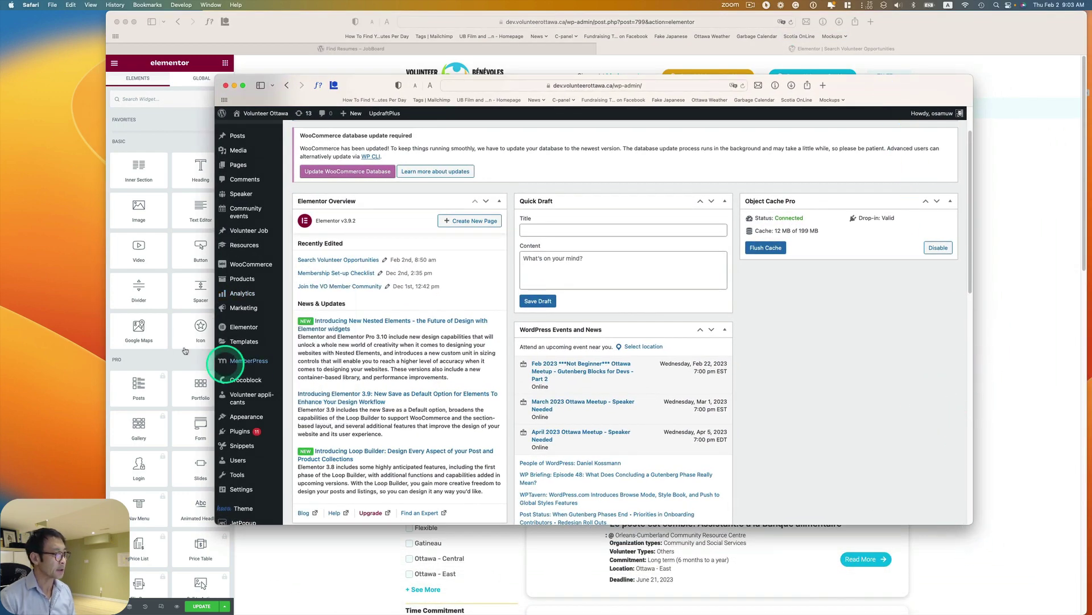
left_click_drag(388, 87, 290, 22)
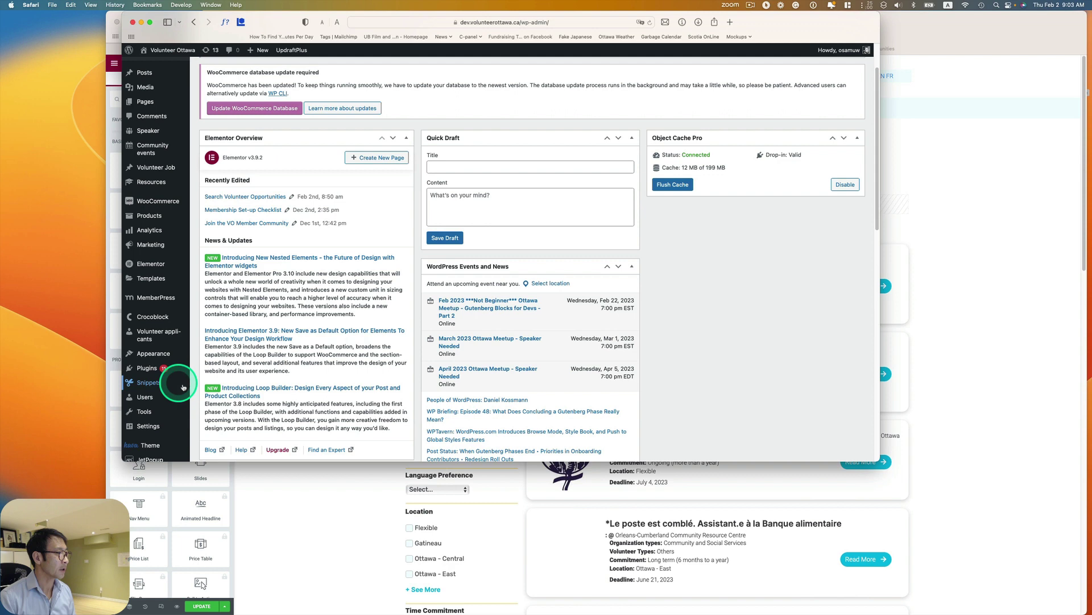
left_click_drag(879, 460, 1077, 603)
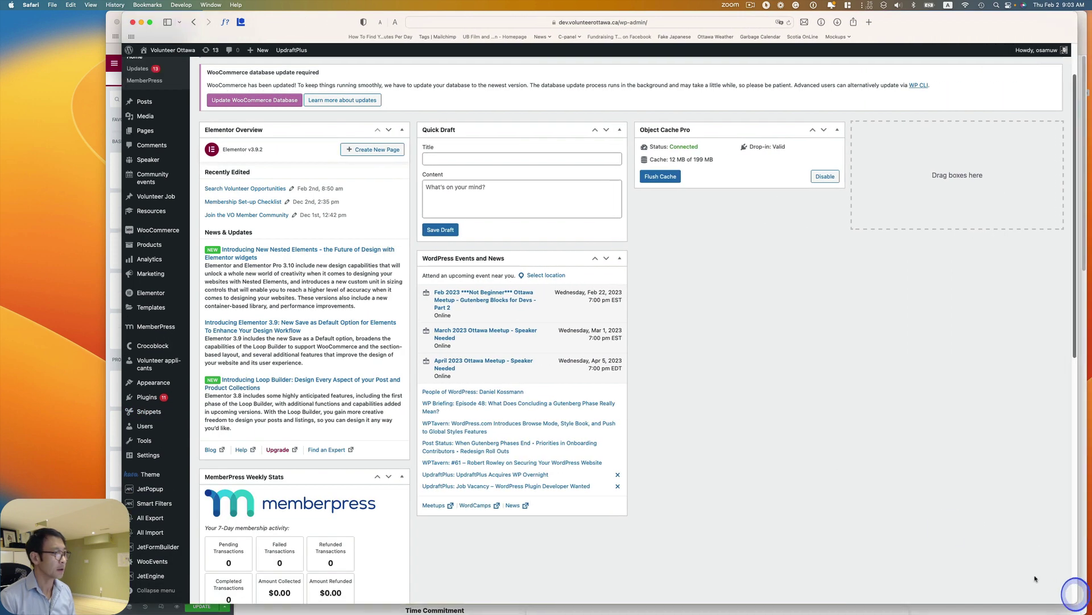
Show the JetSmartFilters plugin pages from the Crocoblock dashboard.
mouse_move(178, 345)
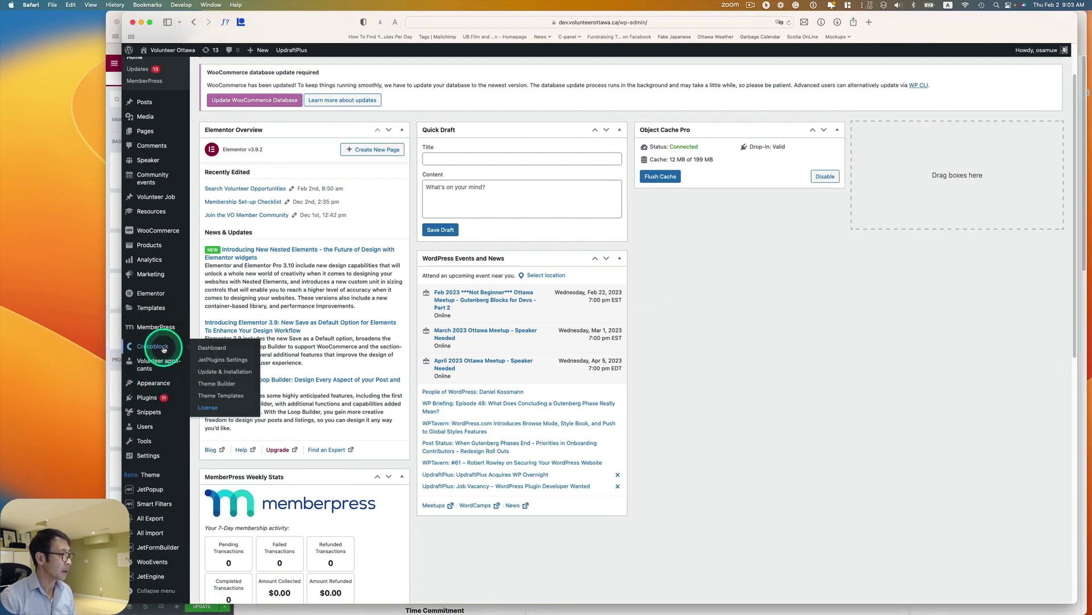
left_click(211, 354)
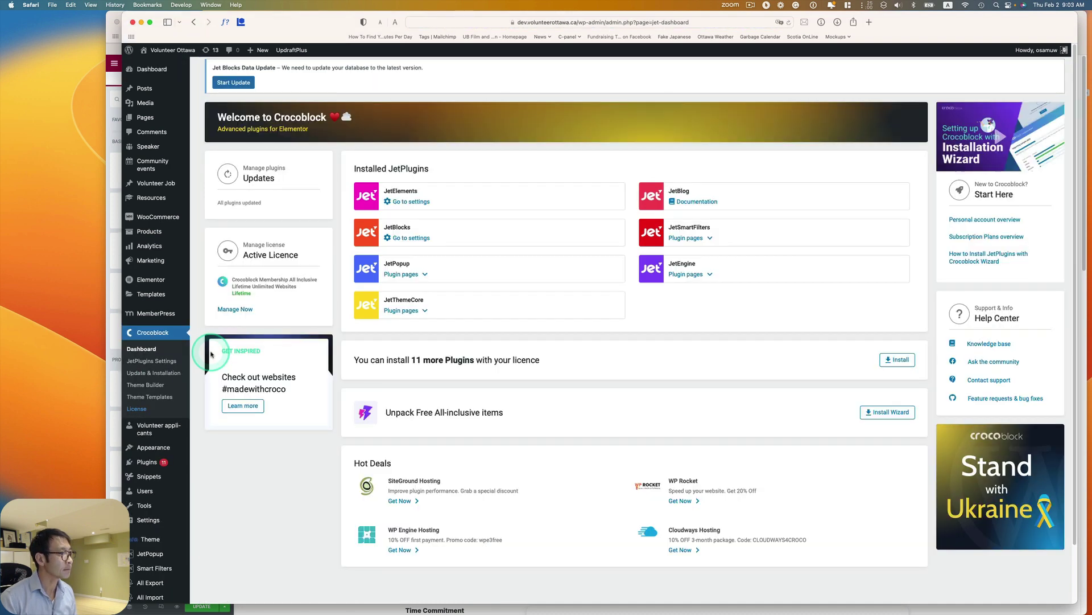
left_click(685, 237)
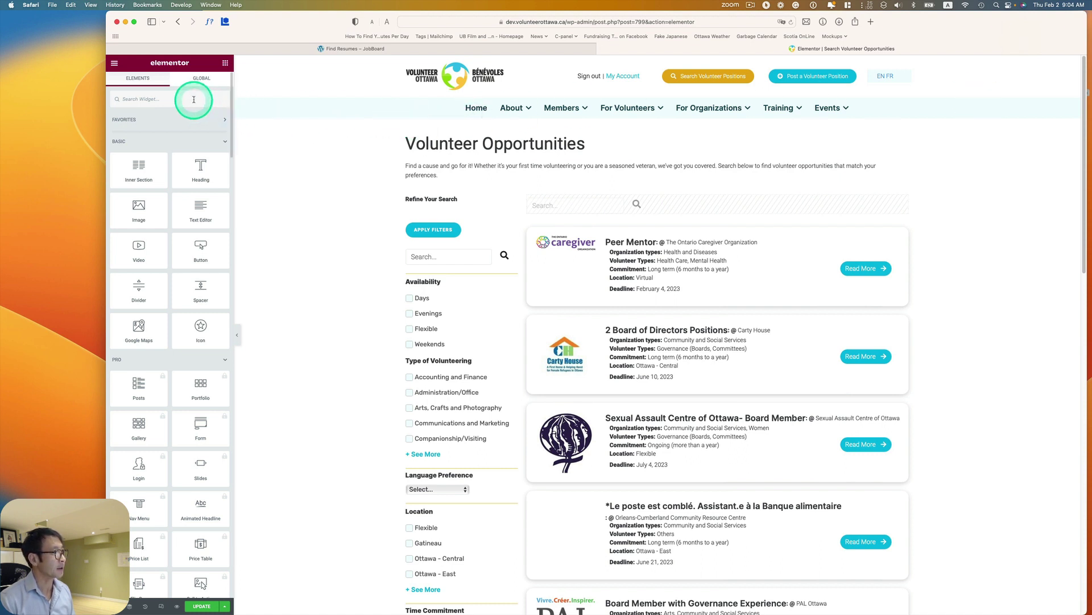
Search widgets for 'sort' and drop a Sorting Filter above the volunteer listings.
type("sort")
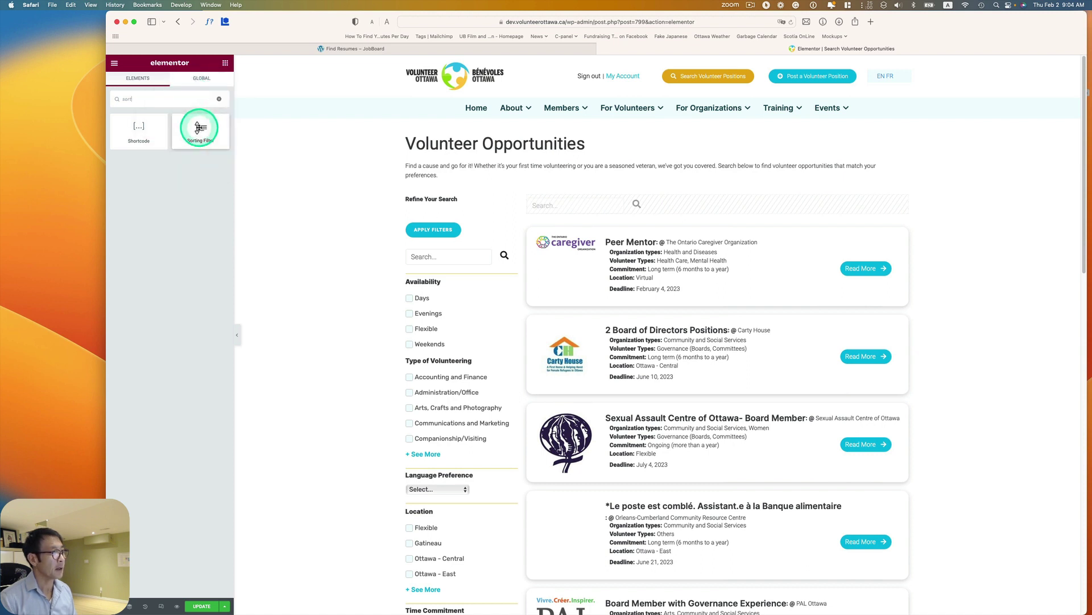
left_click_drag(199, 128, 567, 223)
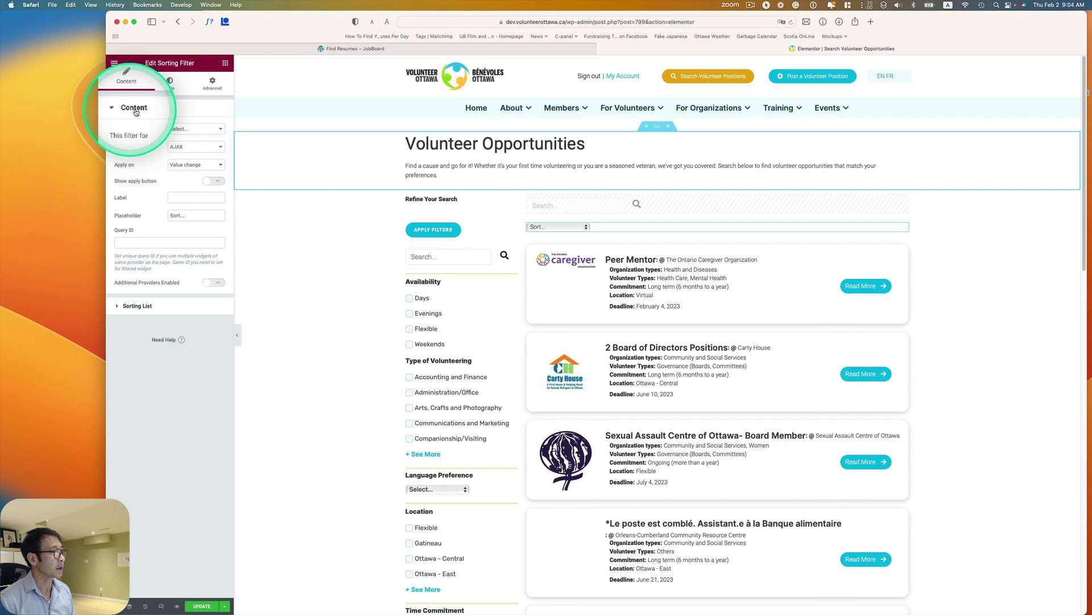
Make the sorting filter apply to JetEngine, keeping AJAX as the apply type.
left_click(196, 132)
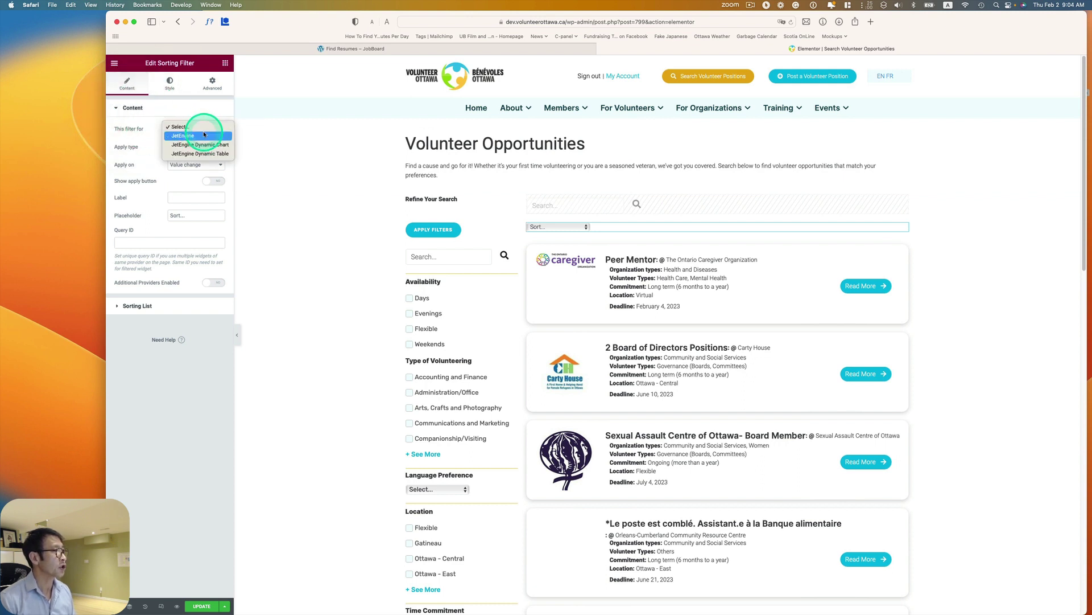
left_click(197, 135)
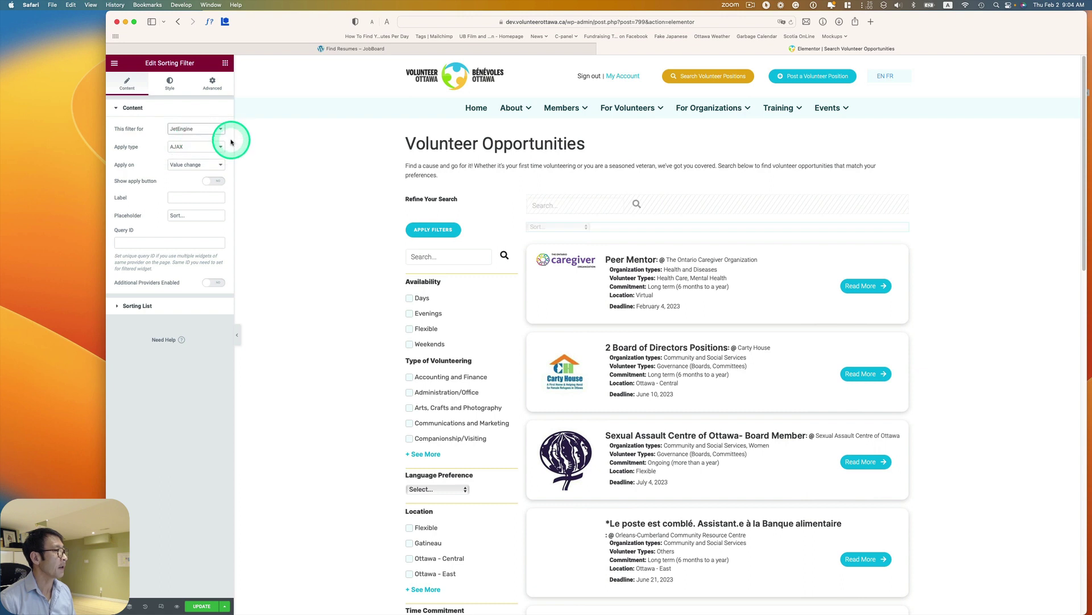
left_click(190, 147)
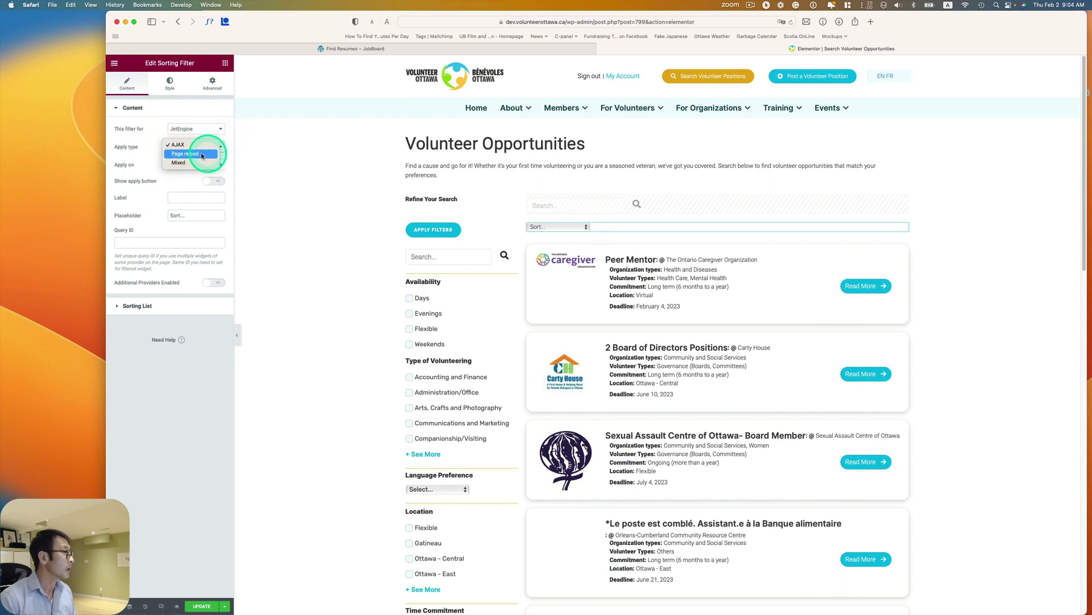
left_click(184, 155)
left_click(186, 146)
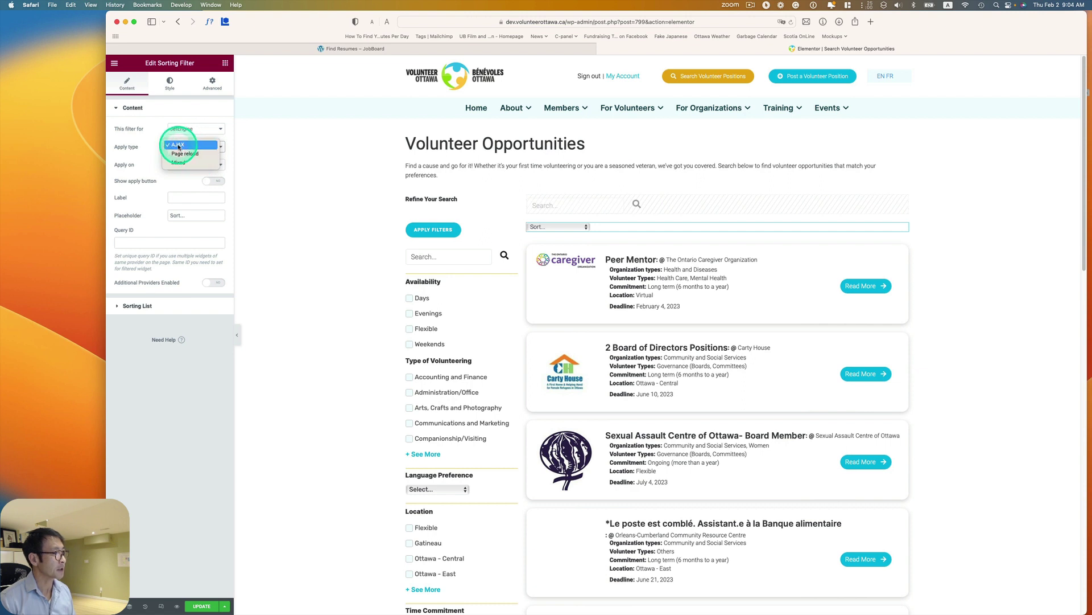
left_click(179, 145)
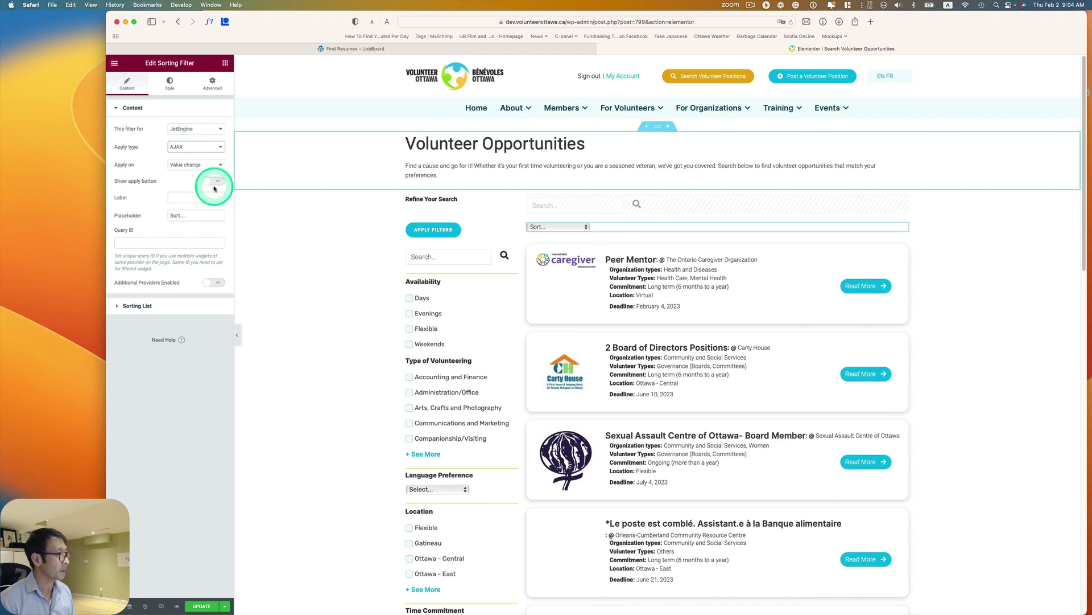
Label the filter 'By Application Deadline' shown as a block.
left_click(185, 192)
type("By Ap")
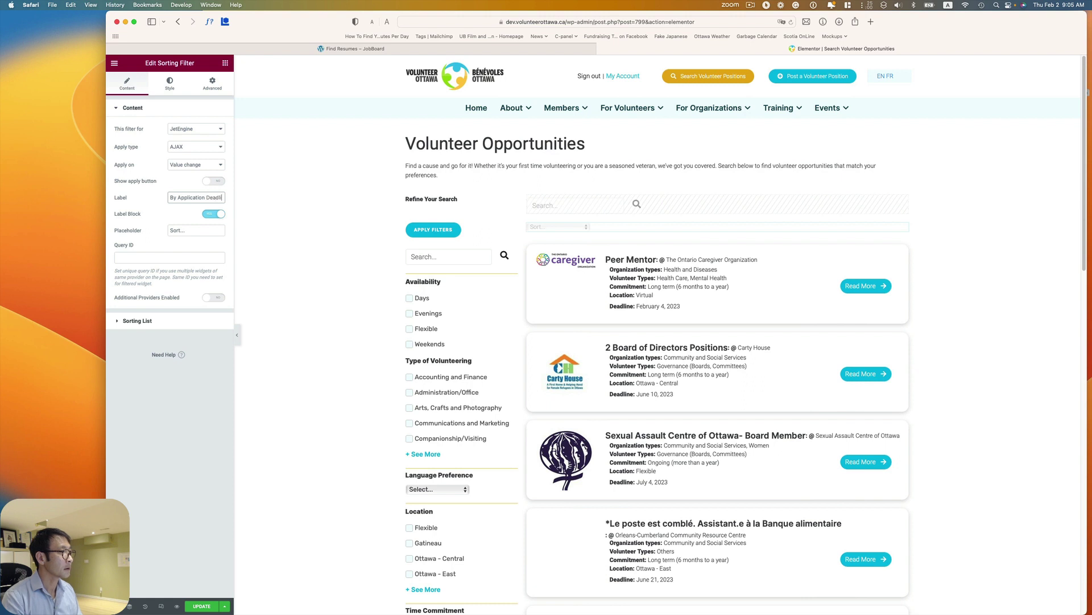
left_click(227, 199)
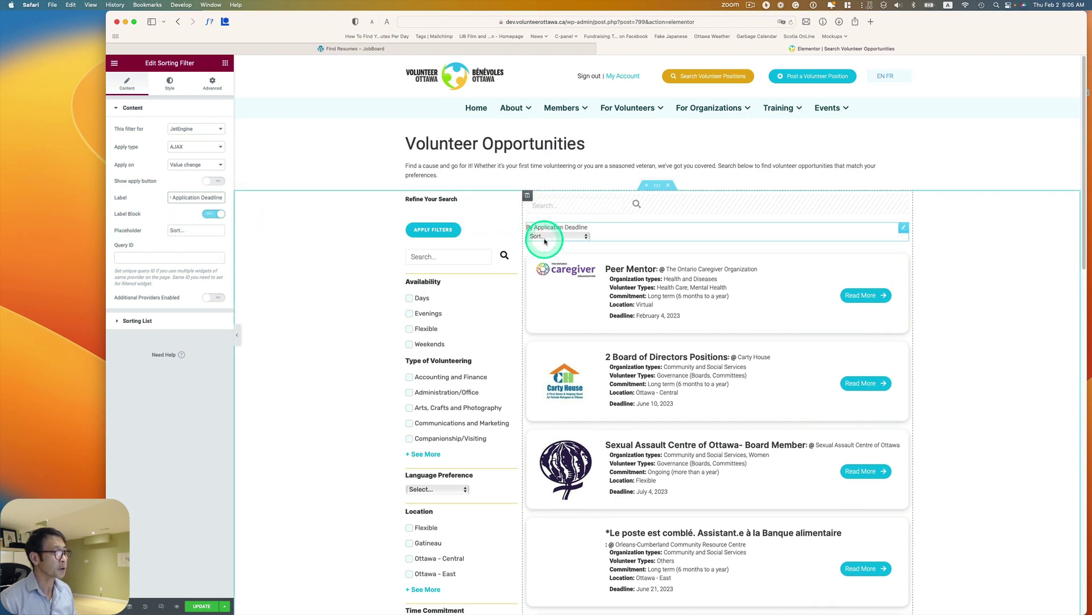
Delete both title sort options and set the first date option's Order By to Meta key numeric.
left_click(128, 321)
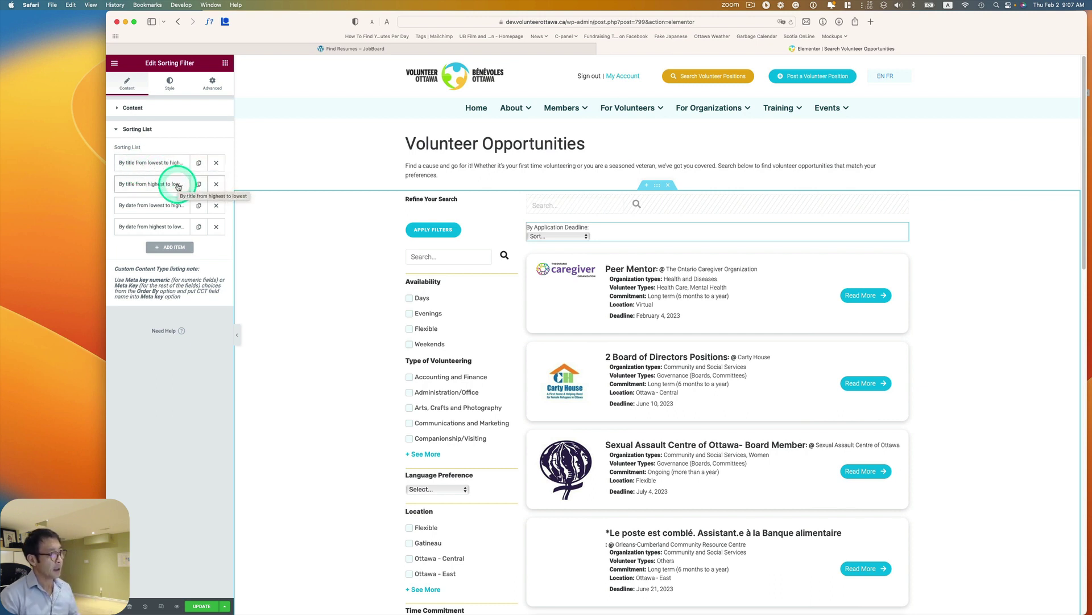
left_click(216, 162)
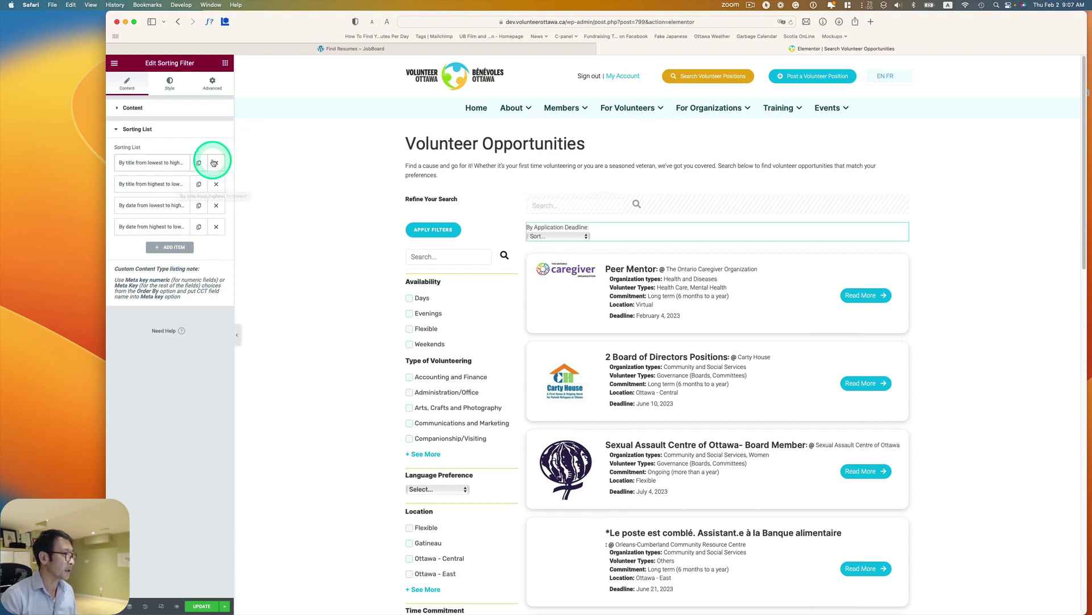
left_click(216, 165)
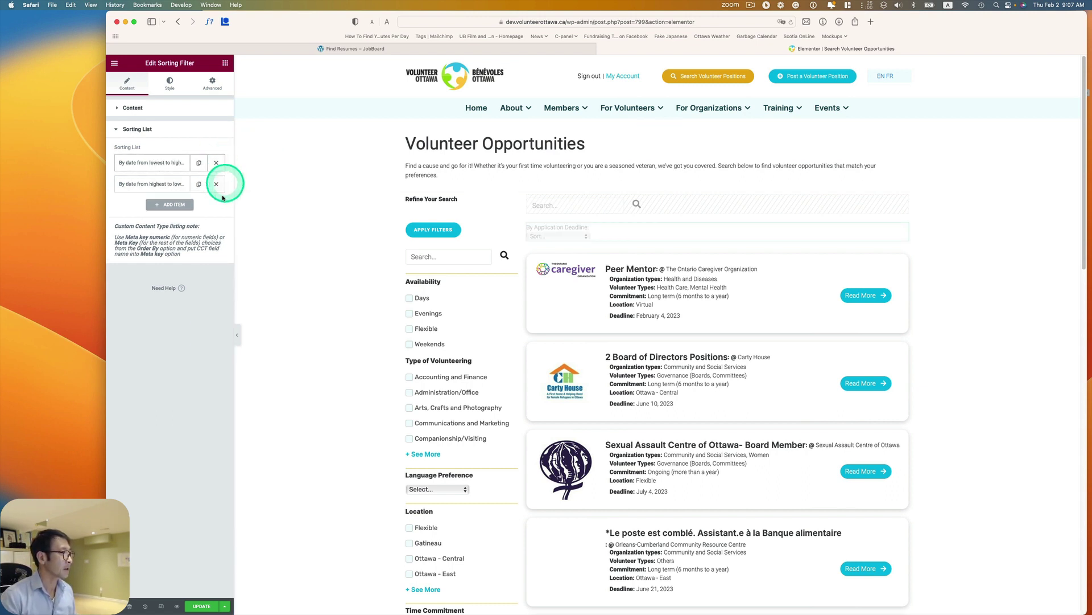
left_click(140, 164)
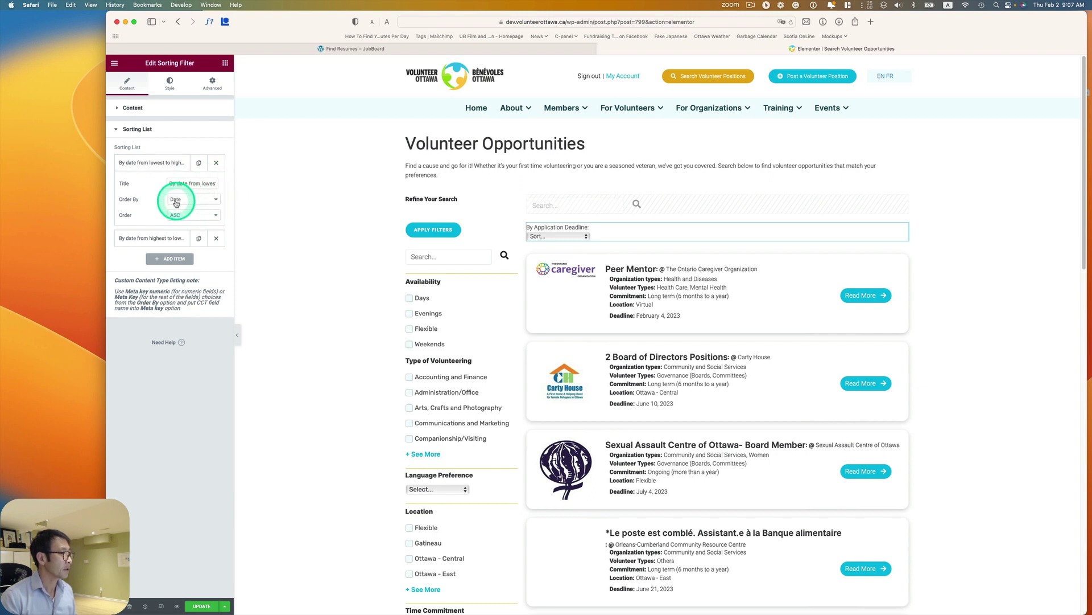
left_click(189, 204)
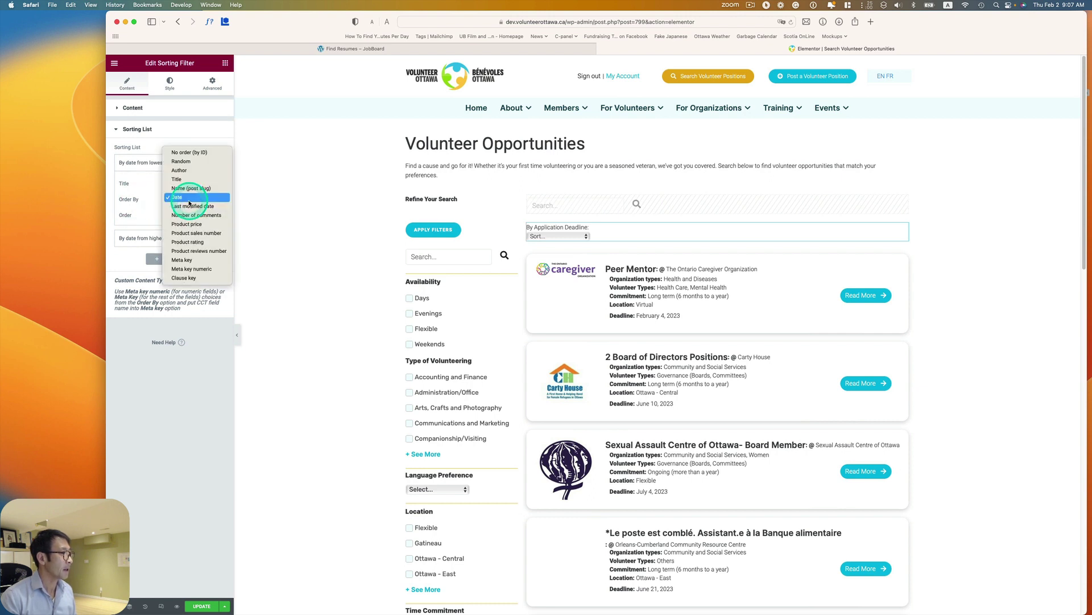
left_click(202, 269)
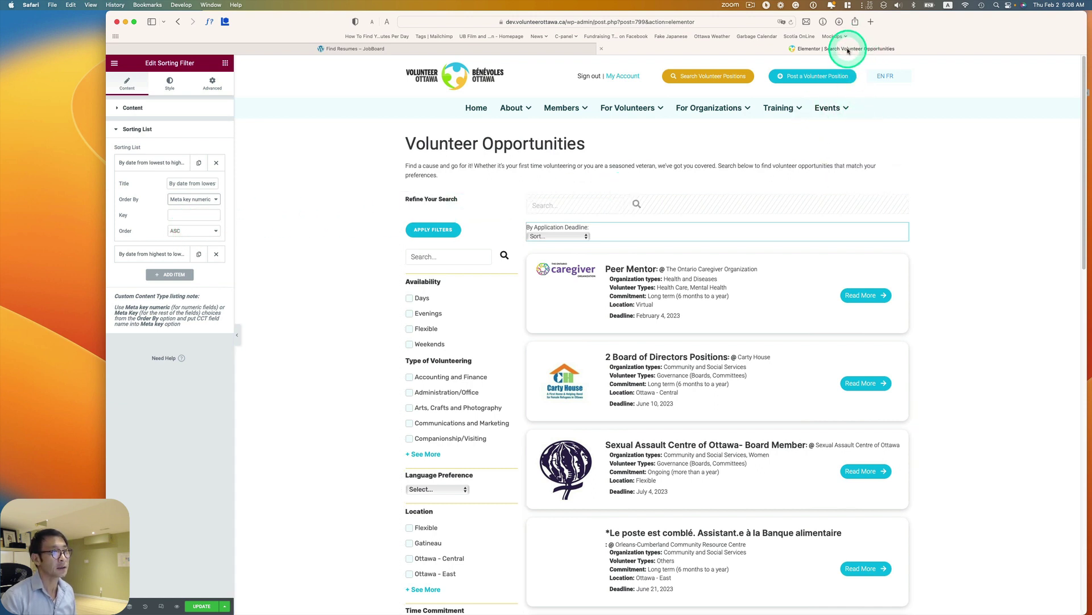
In the WordPress admin window, open the Volunteer Job post type under JetEngine Post Types.
key("ctrl+Up")
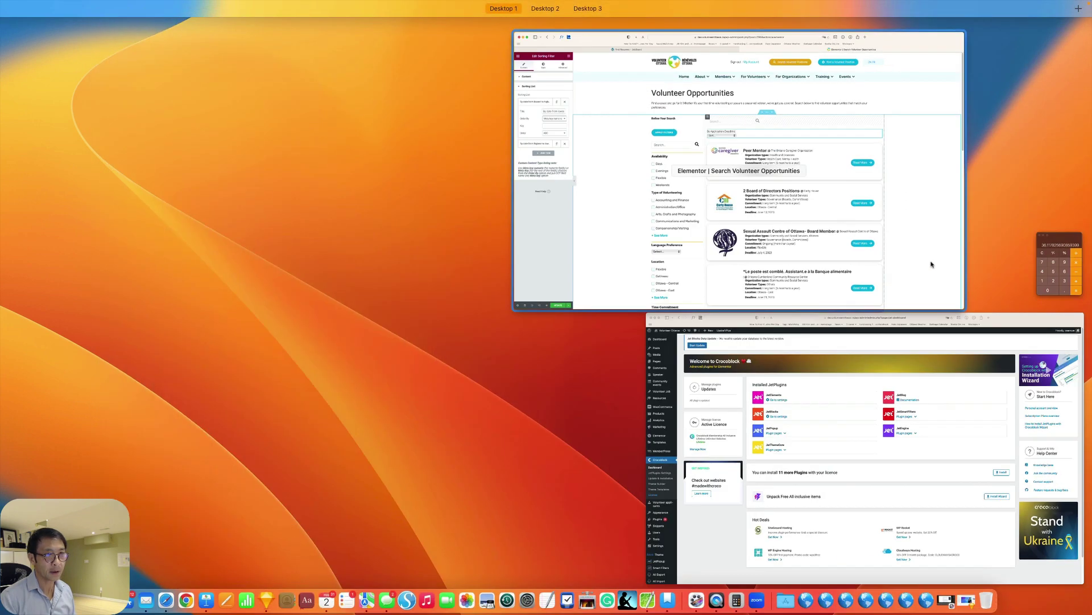
left_click(1023, 323)
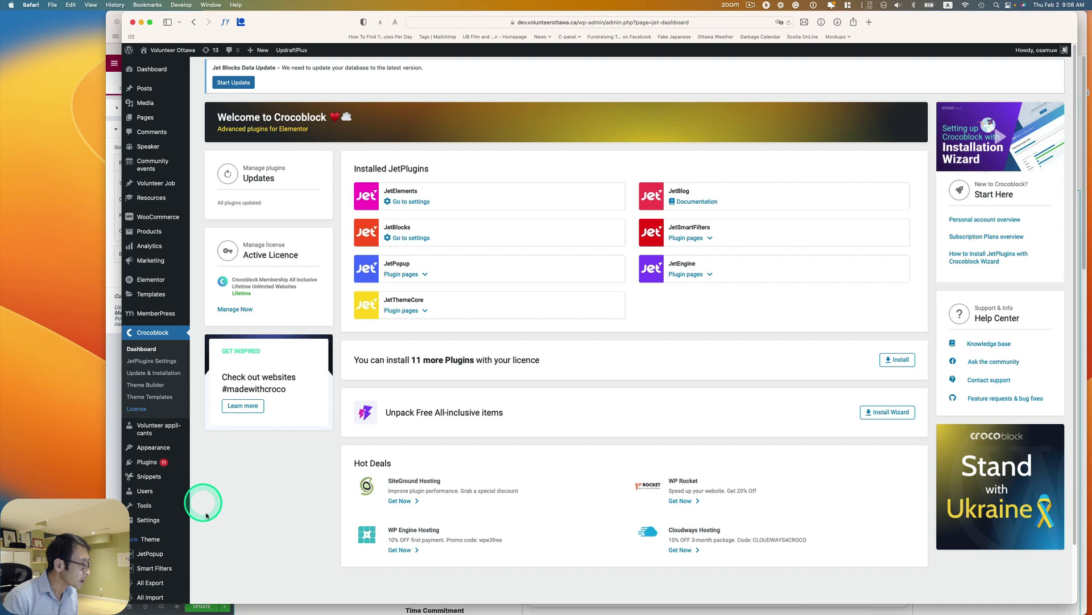
scroll(196, 521, "down", 3)
mouse_move(183, 525)
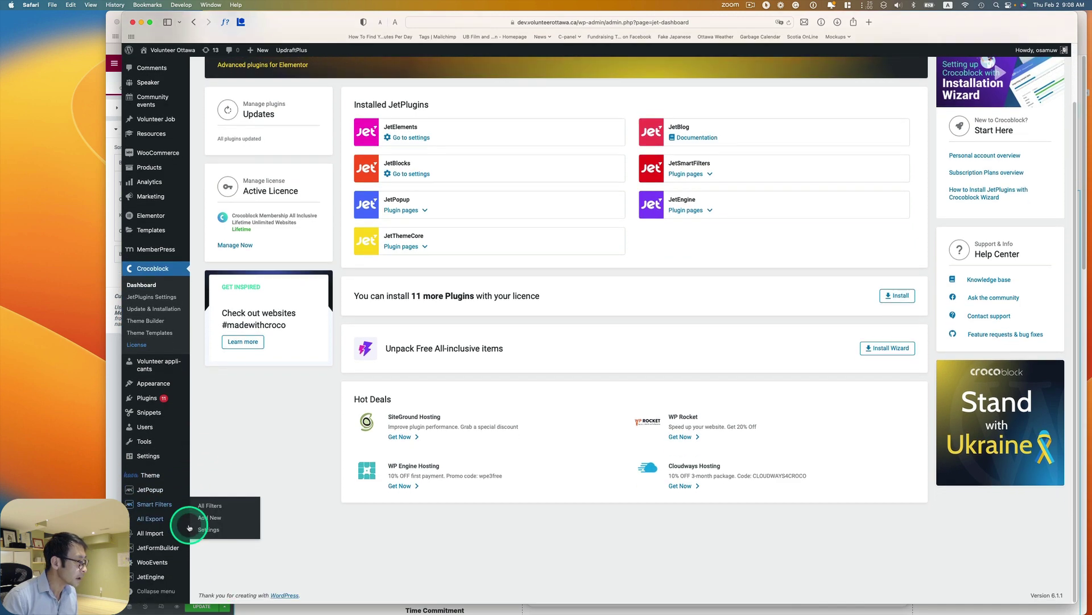
mouse_move(158, 575)
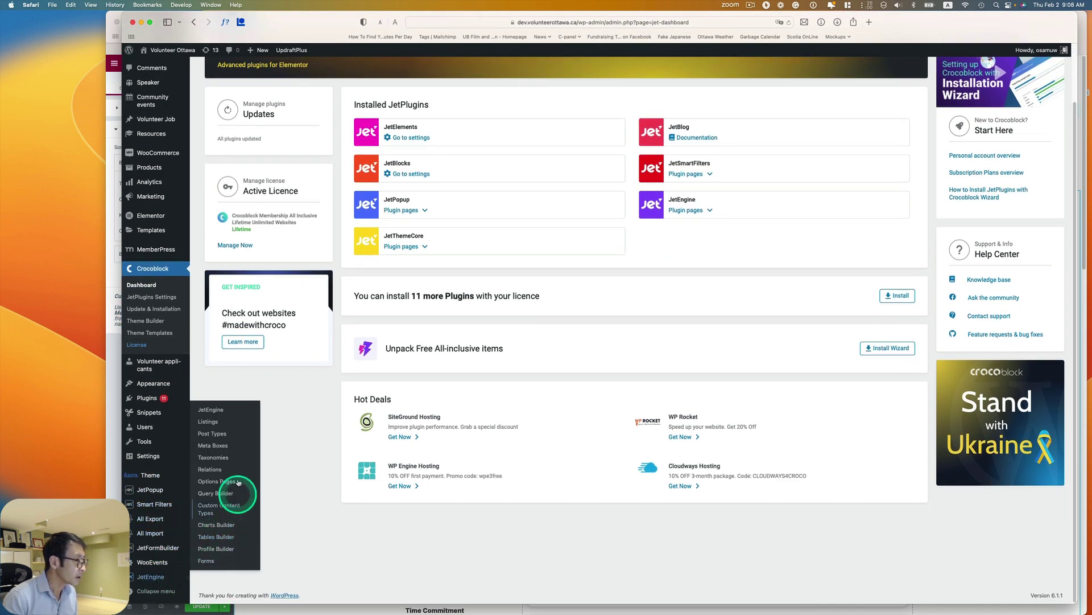
left_click(218, 435)
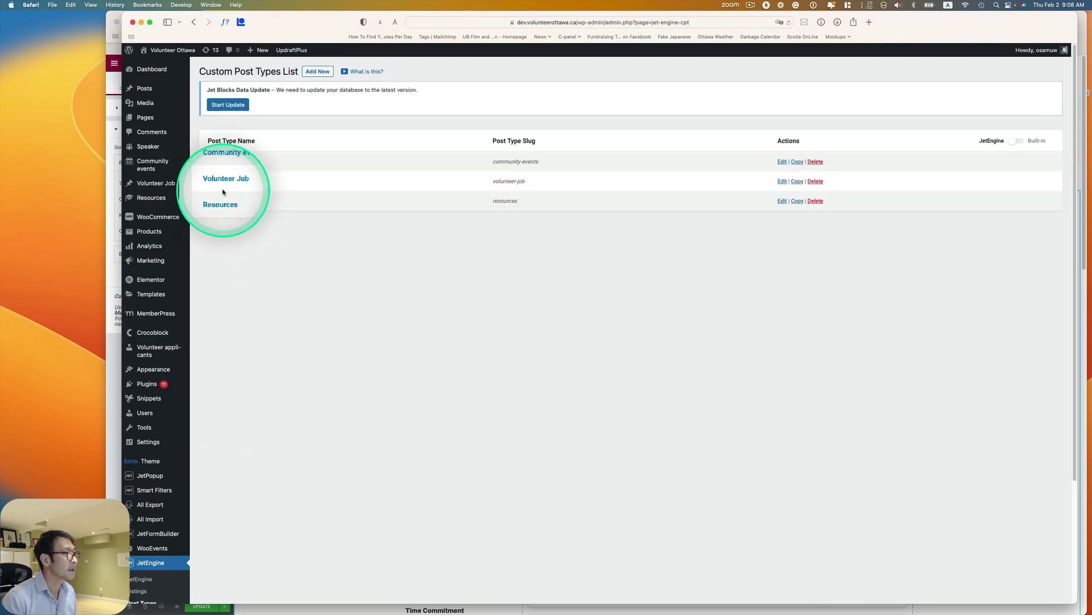
left_click(221, 183)
left_click(221, 183)
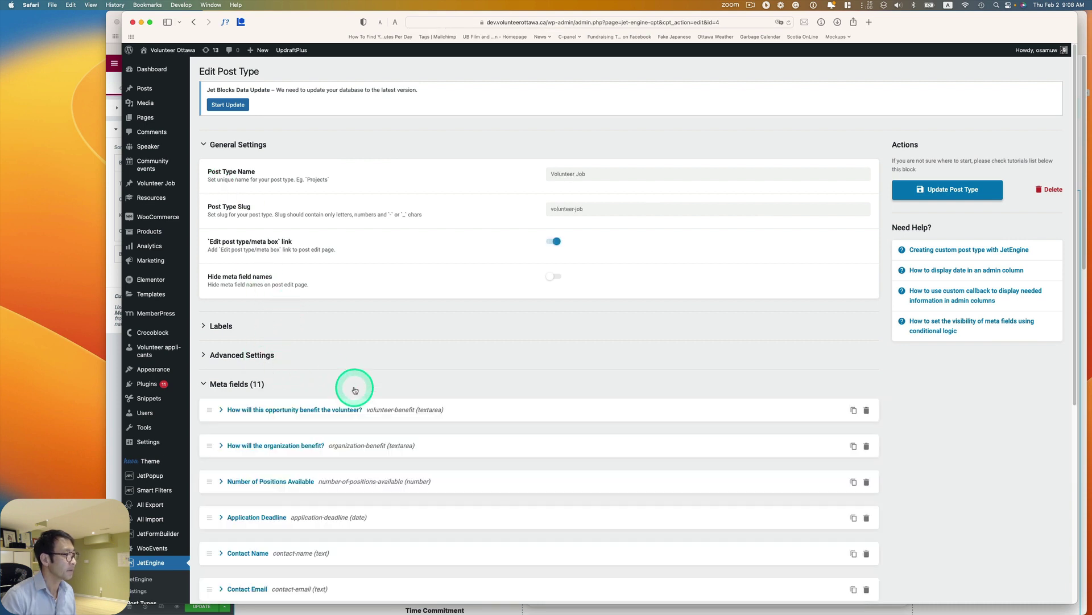
Copy the Application Deadline meta field's ID, application-deadline.
scroll(279, 403, "down", 3)
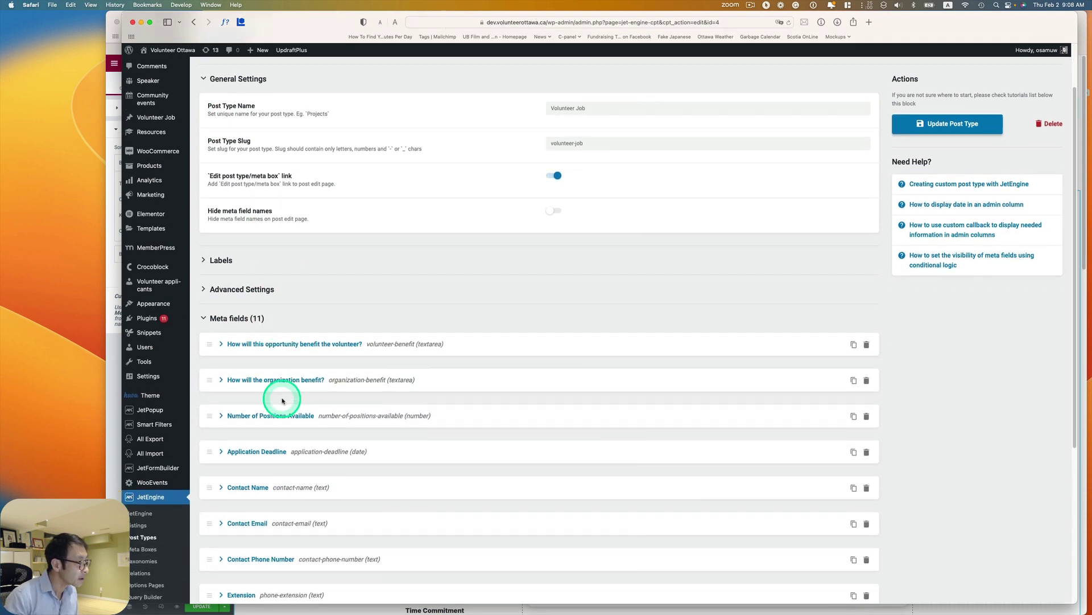
scroll(282, 400, "down", 2)
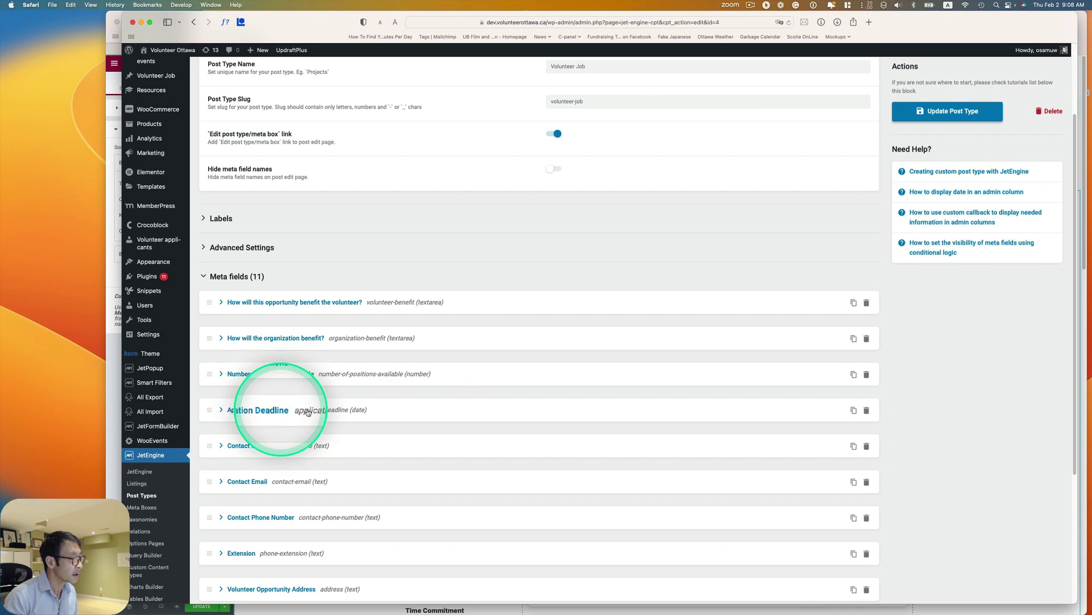
left_click(222, 410)
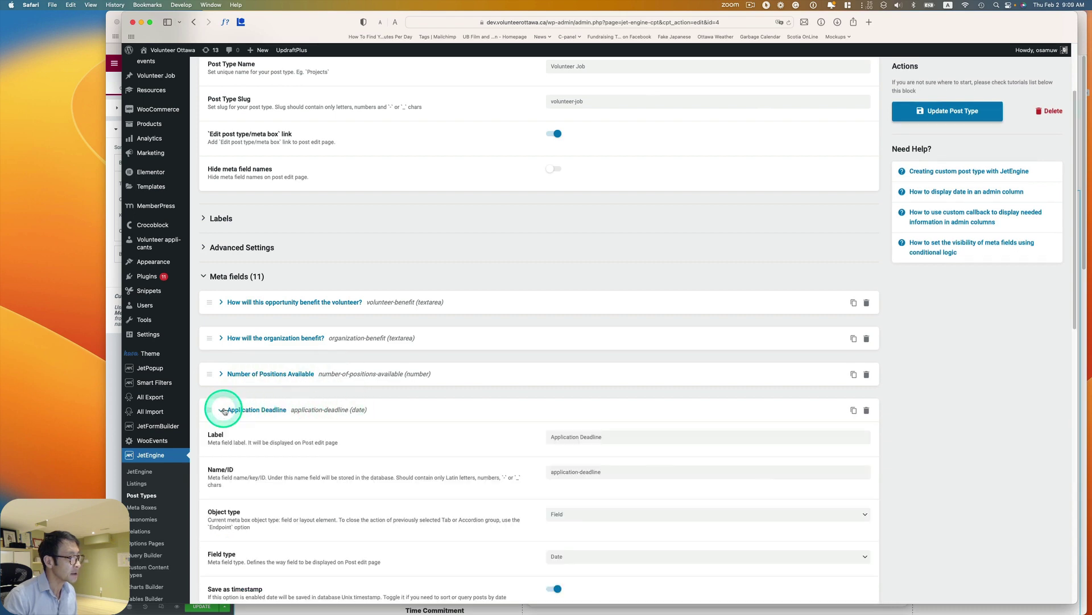
scroll(603, 475, "down", 3)
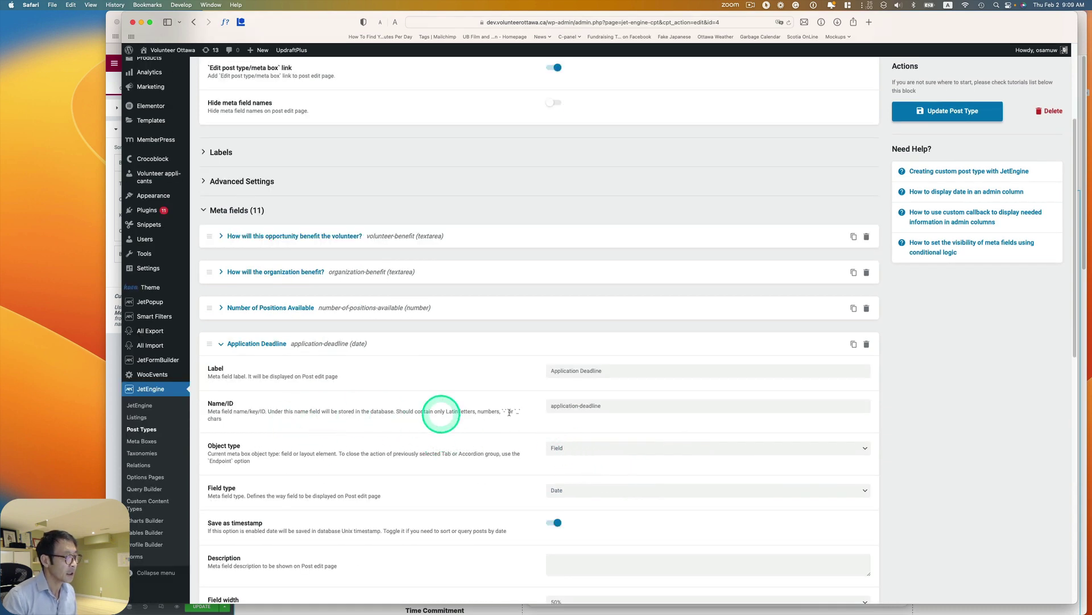
left_click_drag(605, 406, 535, 404)
key("super+c")
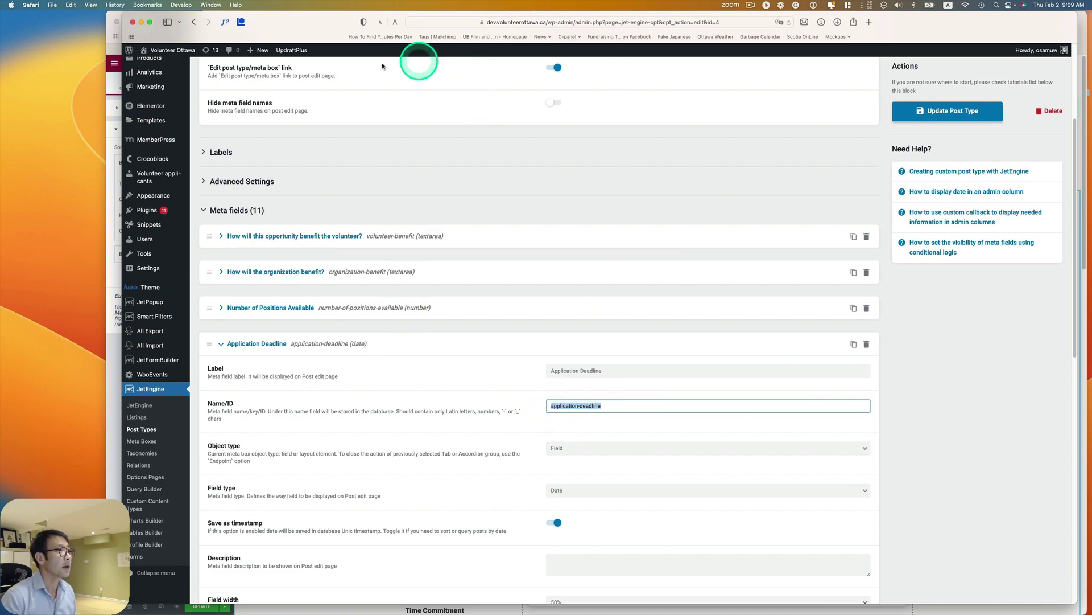
key("ctrl+Up")
Back in Elementor, paste application-deadline as the first option's meta key.
left_click(361, 243)
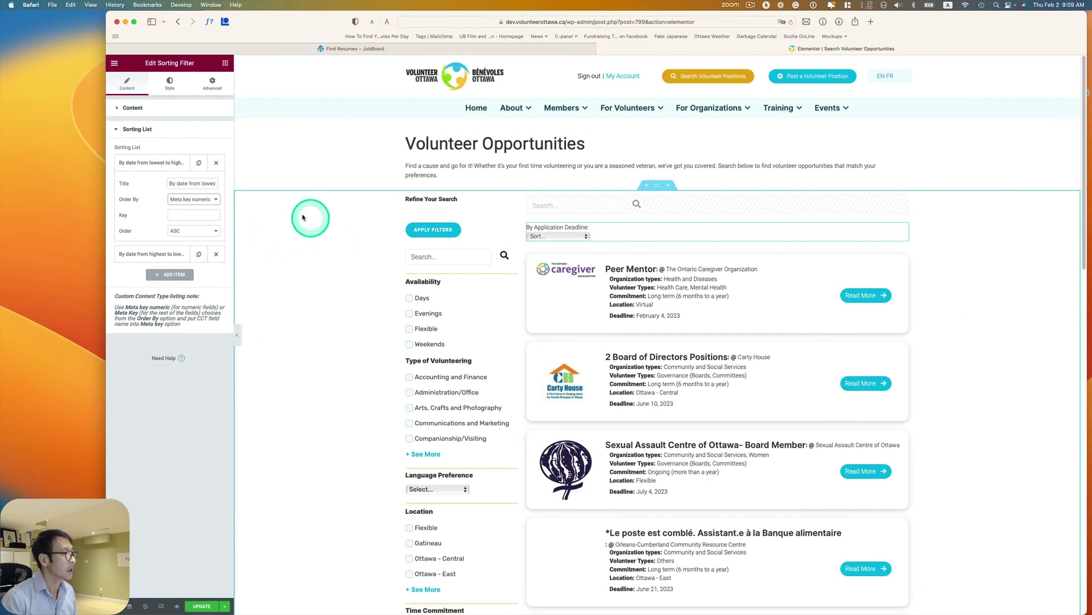
left_click(200, 216)
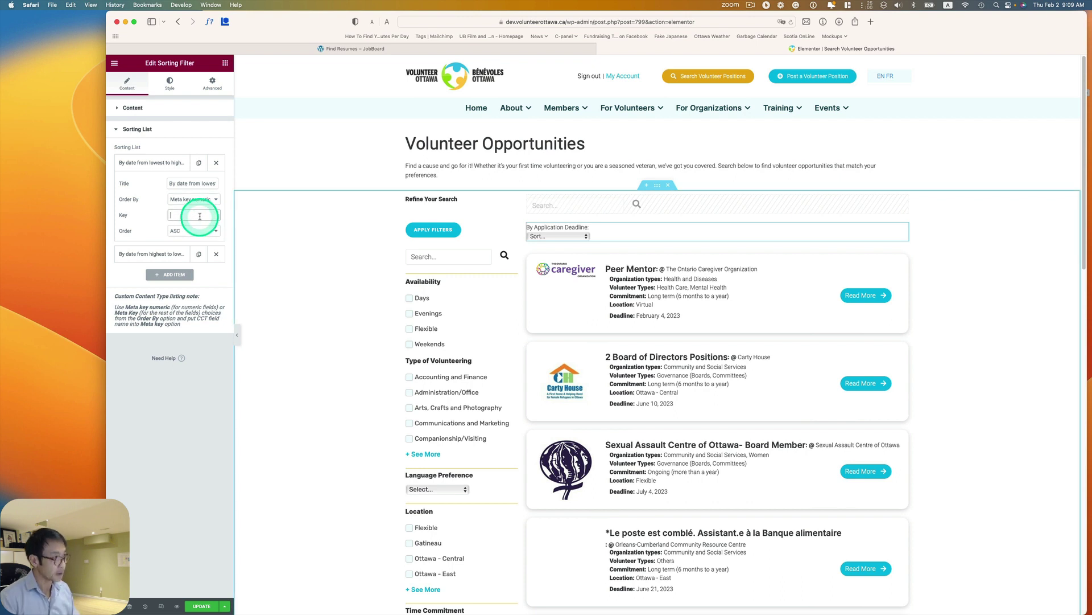
key("super+v")
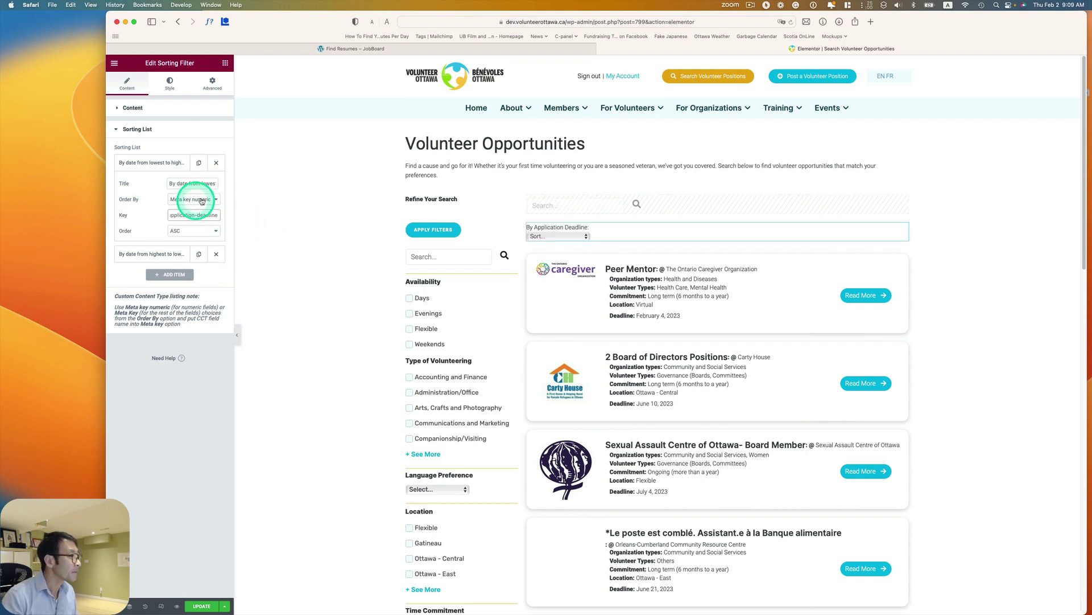
Retitle the first option 'By deadline from latest to oldest'.
double_click(181, 184)
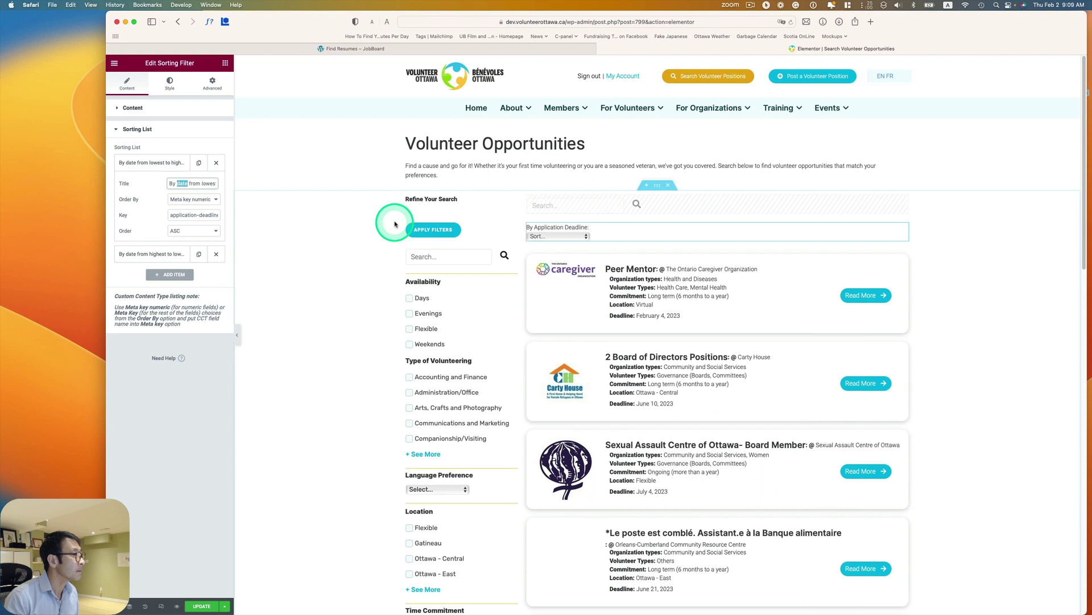
type("dlin")
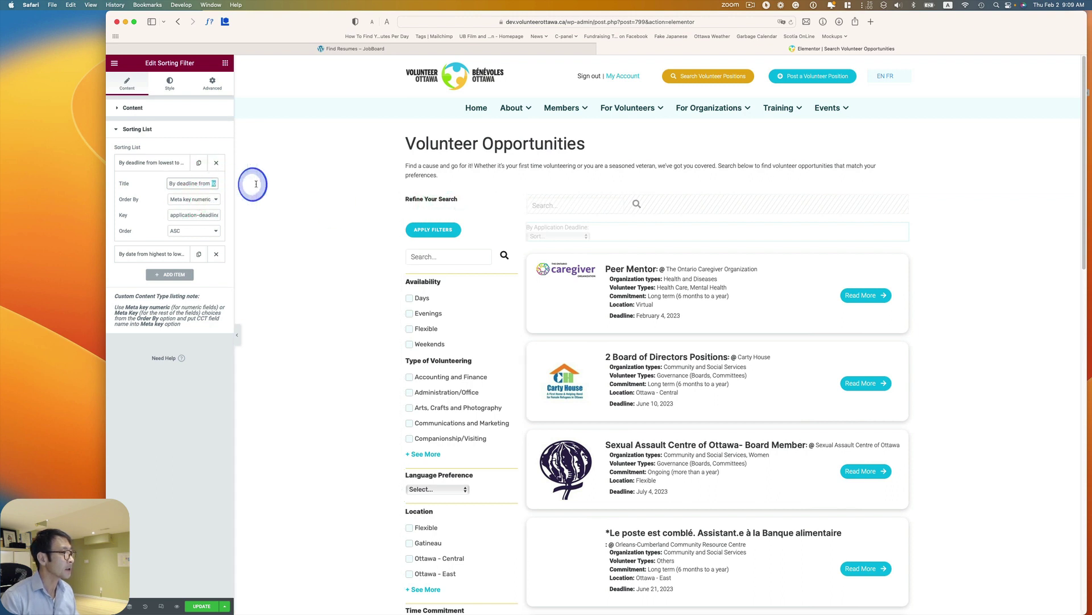
left_click_drag(256, 184, 268, 183)
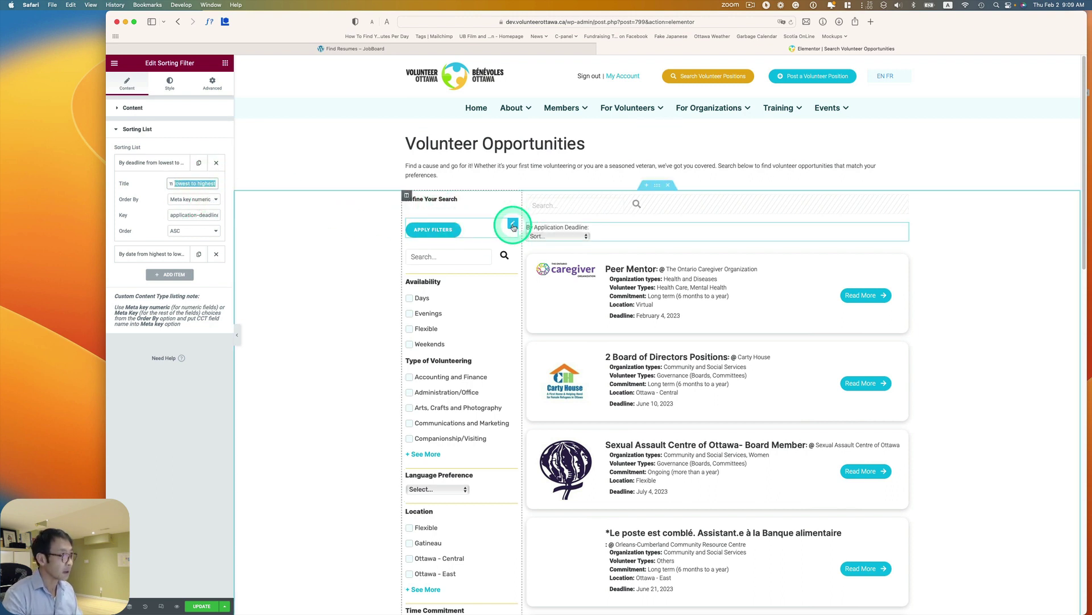
type("old")
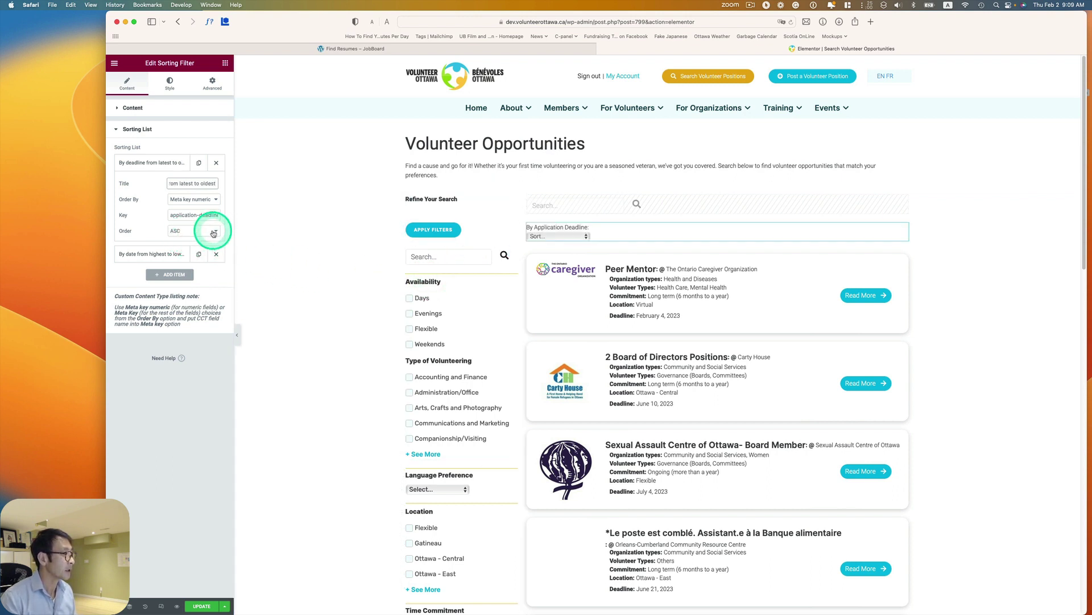
triple_click(200, 181)
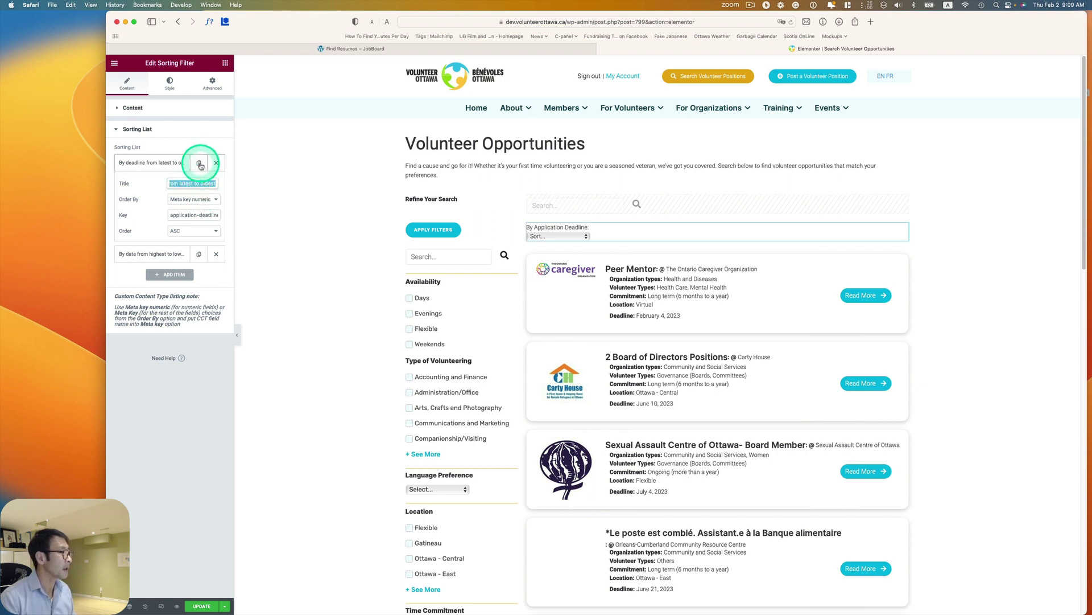
Duplicate the deadline option, drop the old date option, and retitle the copy 'oldest to latest'.
left_click(199, 164)
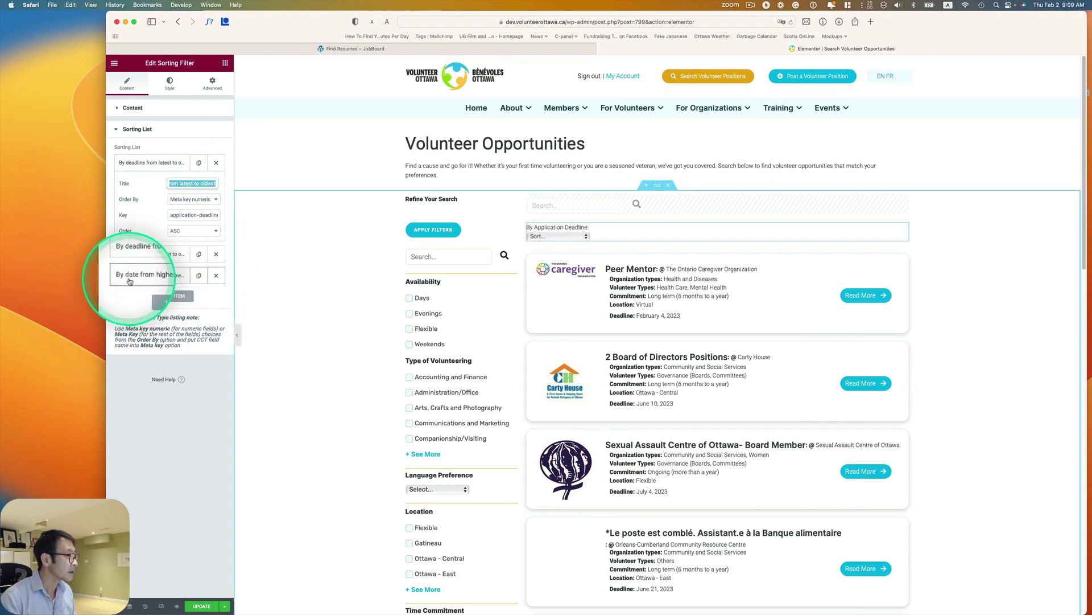
left_click(216, 275)
left_click(161, 256)
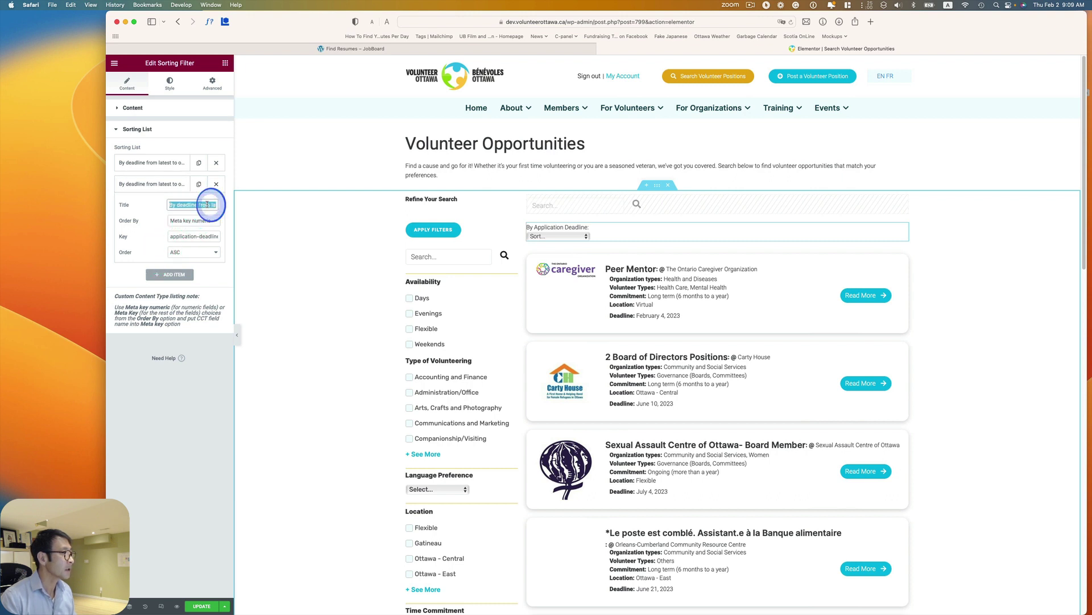
key("Left")
key("Left")
key("Left")
key("Left")
key("Left")
key("Left")
key("Left")
key("BackSpace")
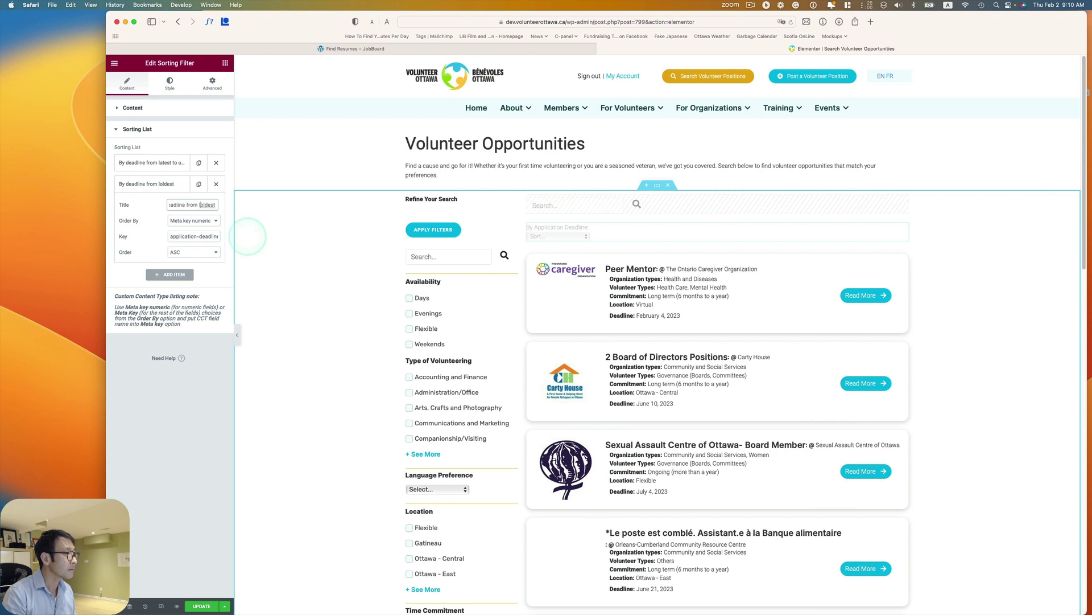
key("End")
type("to")
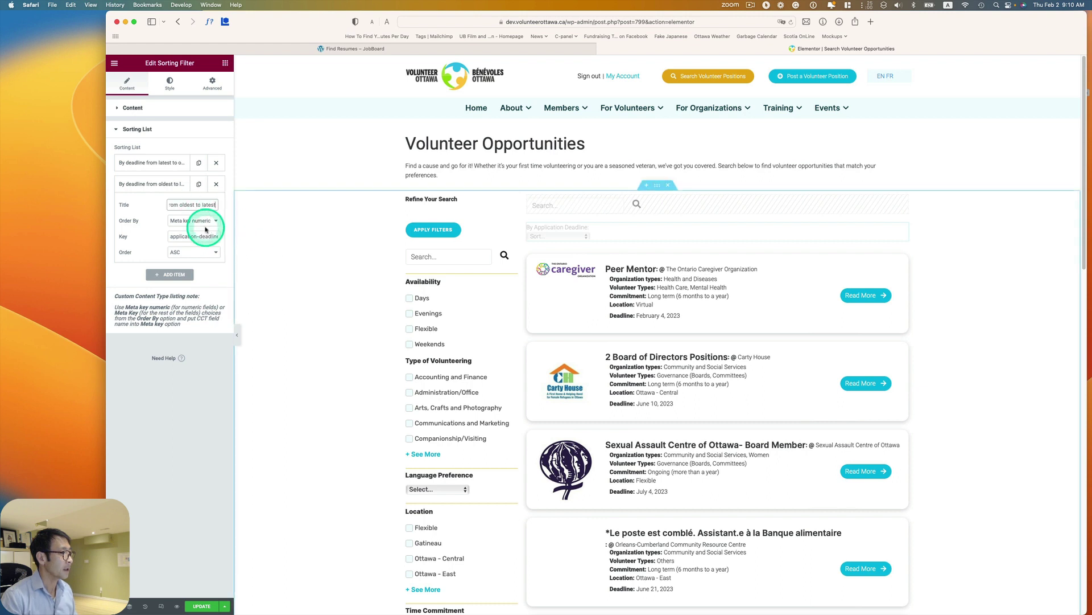
Keep the copy ordered by Meta key numeric, set Order to DESC, and save the page.
left_click(193, 220)
left_click(194, 220)
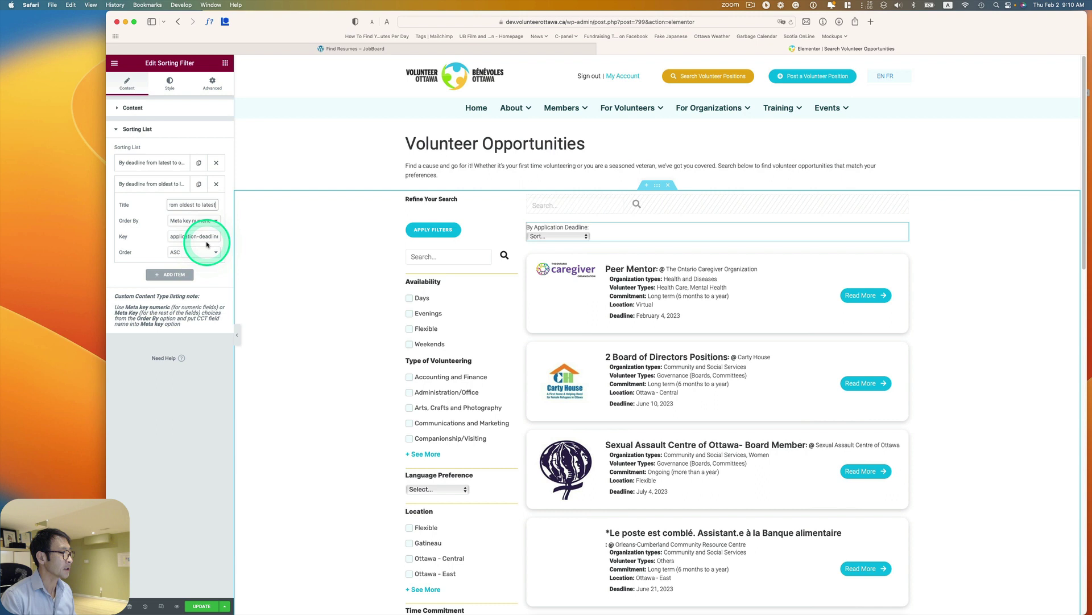
left_click(189, 252)
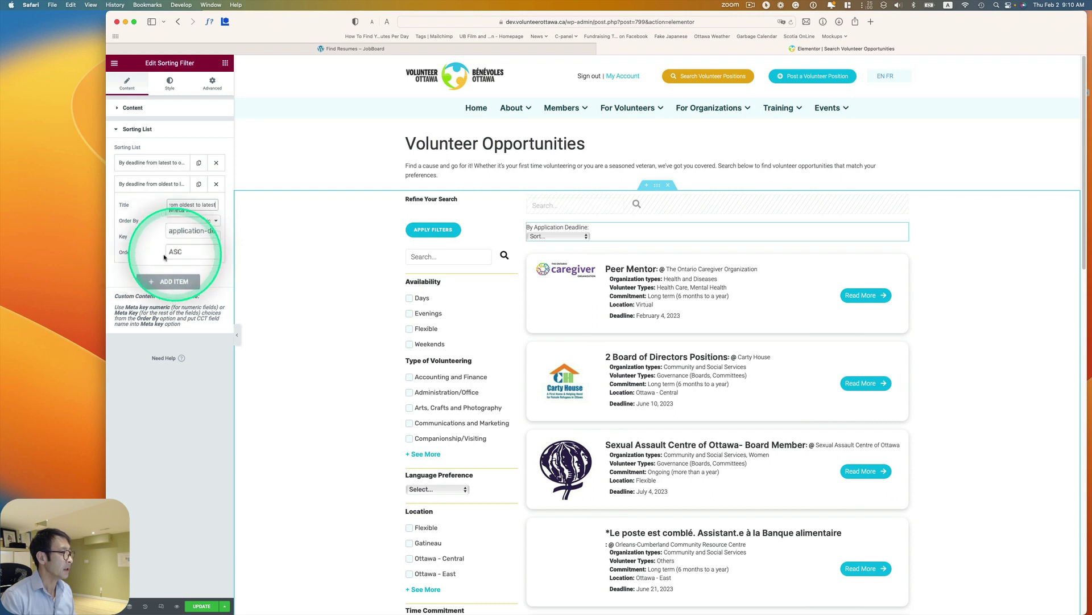
left_click(189, 256)
left_click(187, 252)
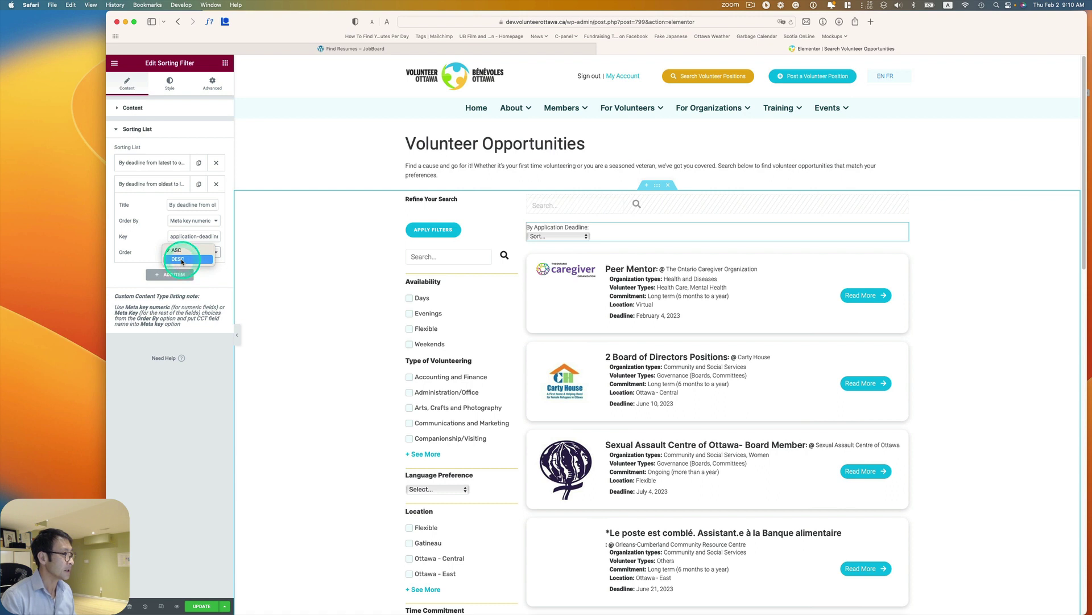
left_click(181, 258)
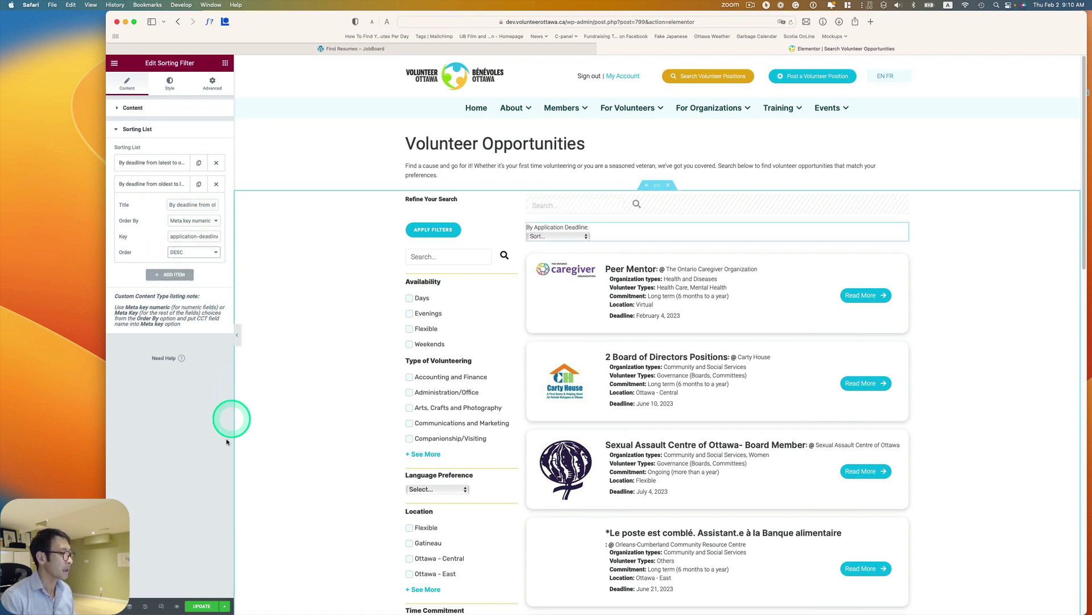
left_click(200, 607)
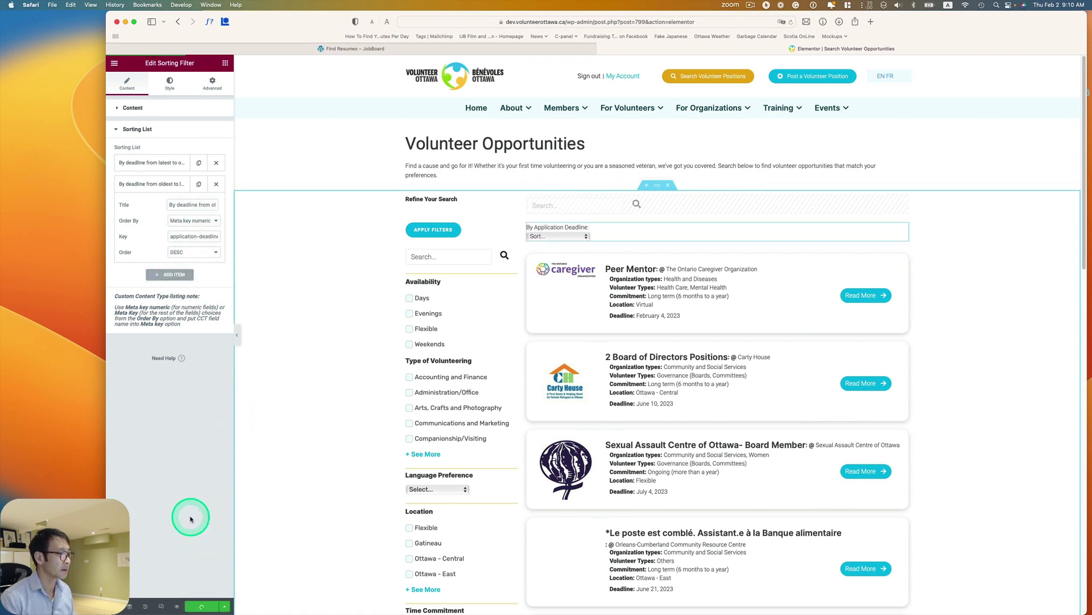
Open the live Volunteer Opportunities page from the editor menu's View Page link in a new tab.
left_click(114, 64)
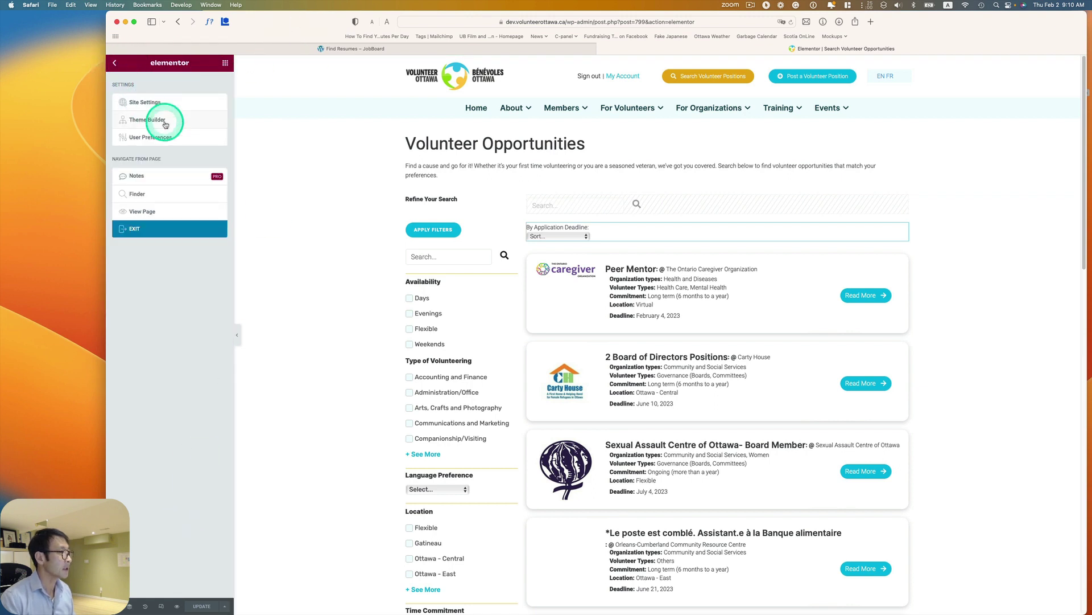
right_click(146, 211)
left_click(169, 215)
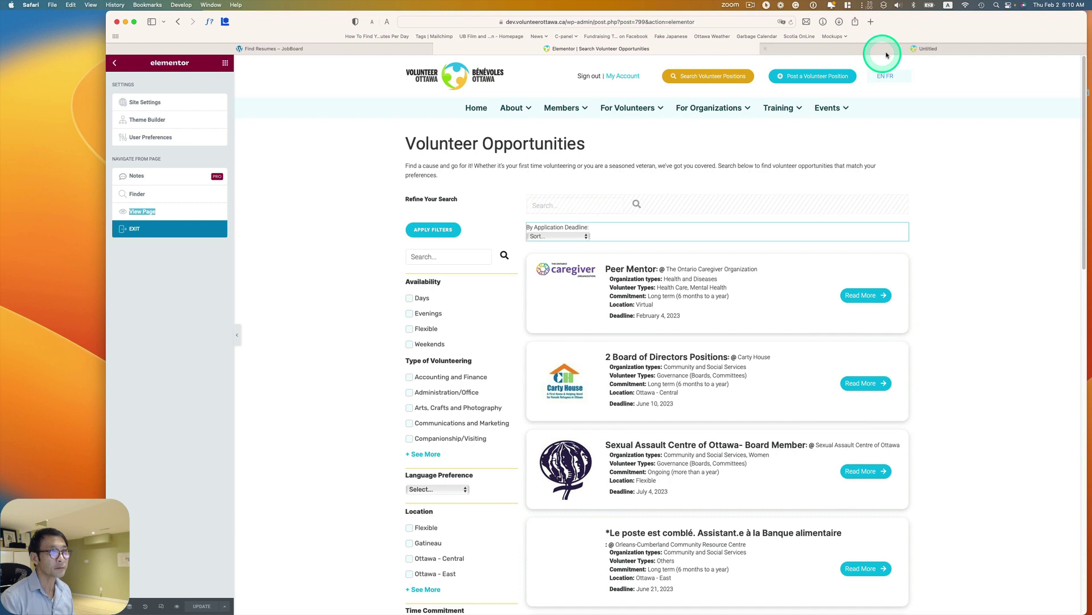
left_click(898, 55)
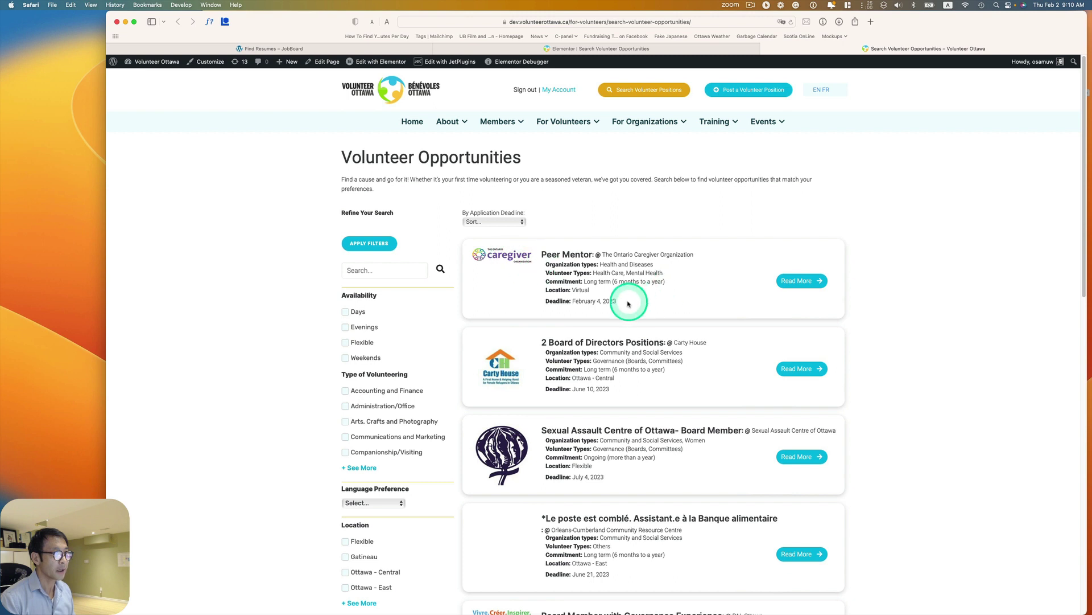
Sort the live listings by deadline from latest to oldest and scroll through the results.
left_click(491, 222)
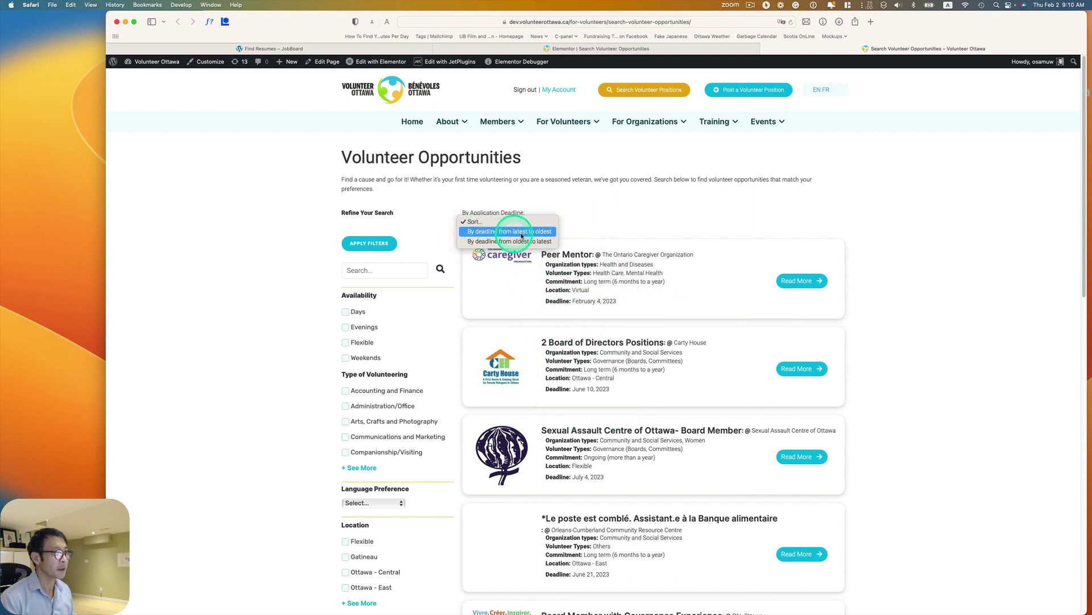
left_click(540, 232)
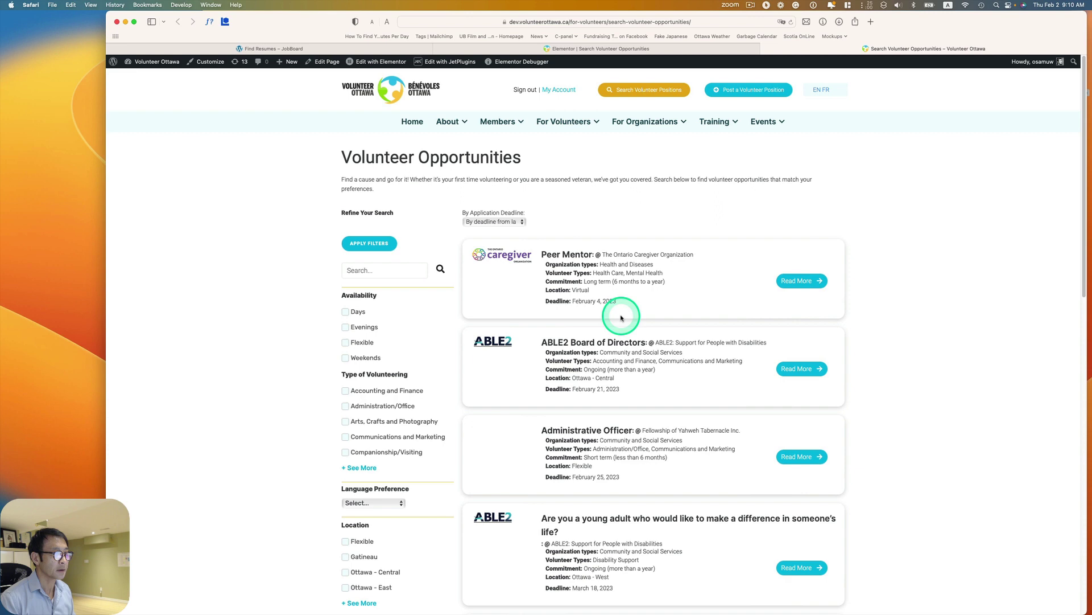
scroll(621, 318, "down", 3)
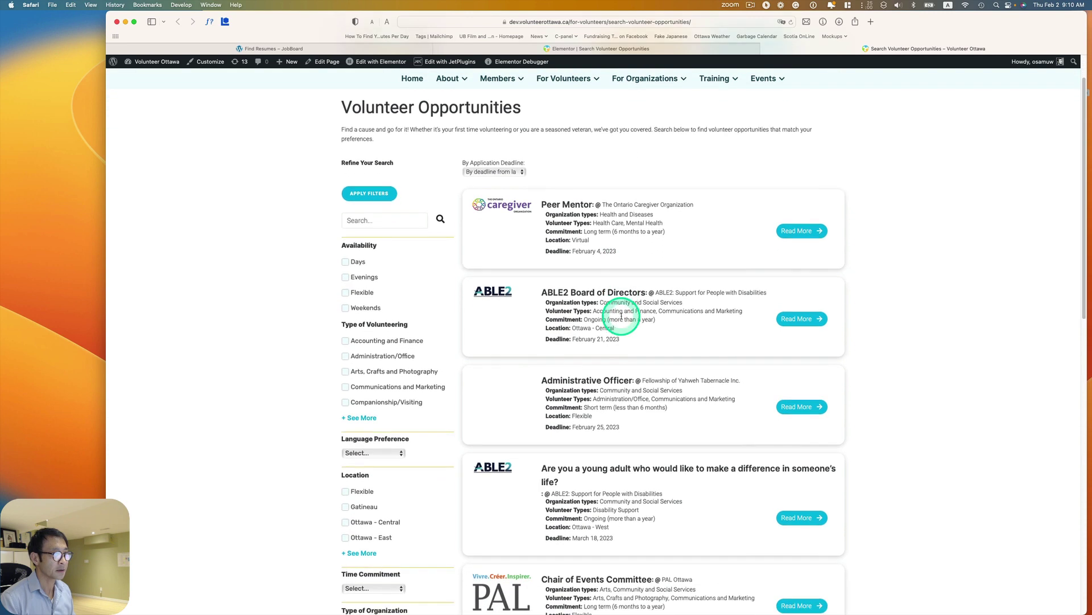
scroll(622, 314, "down", 3)
scroll(619, 318, "up", 5)
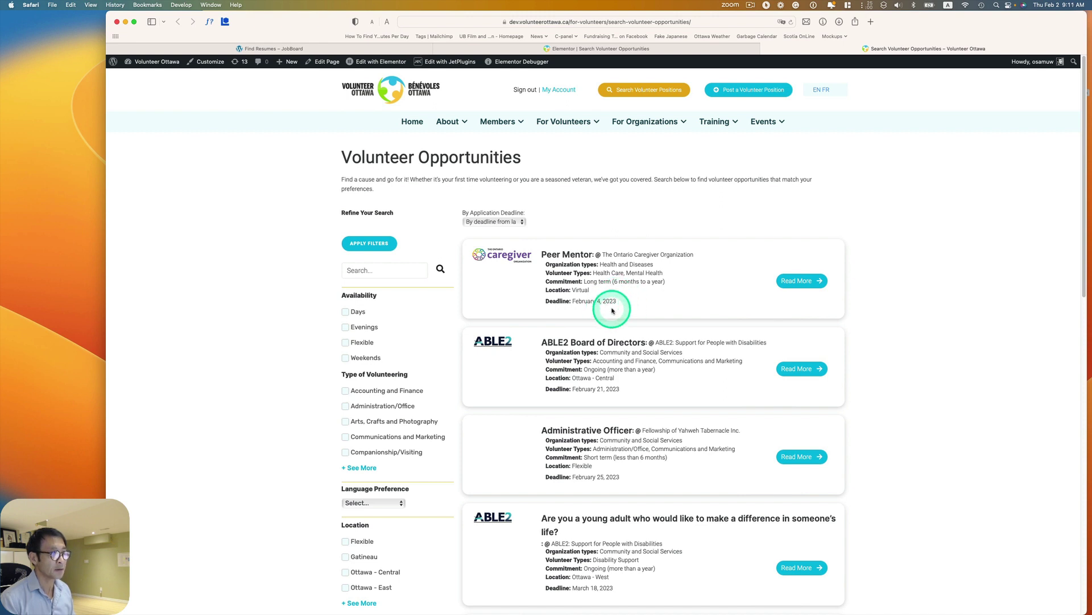
scroll(622, 343, "down", 4)
scroll(629, 345, "up", 4)
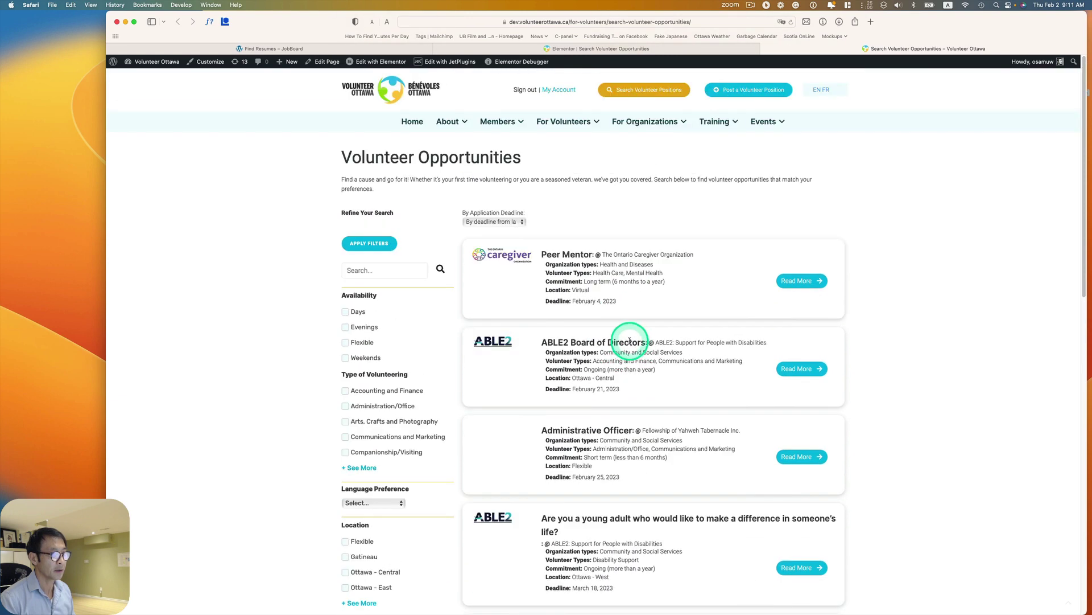
Re-sort the listings by deadline from oldest to latest, then return to the Elementor tab.
left_click(487, 223)
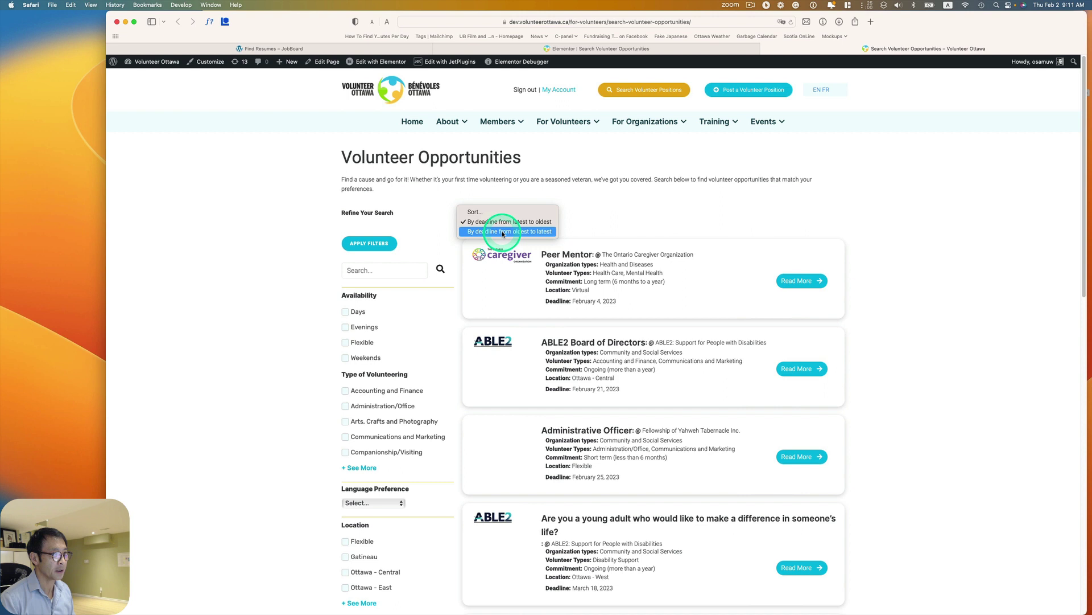
left_click(503, 232)
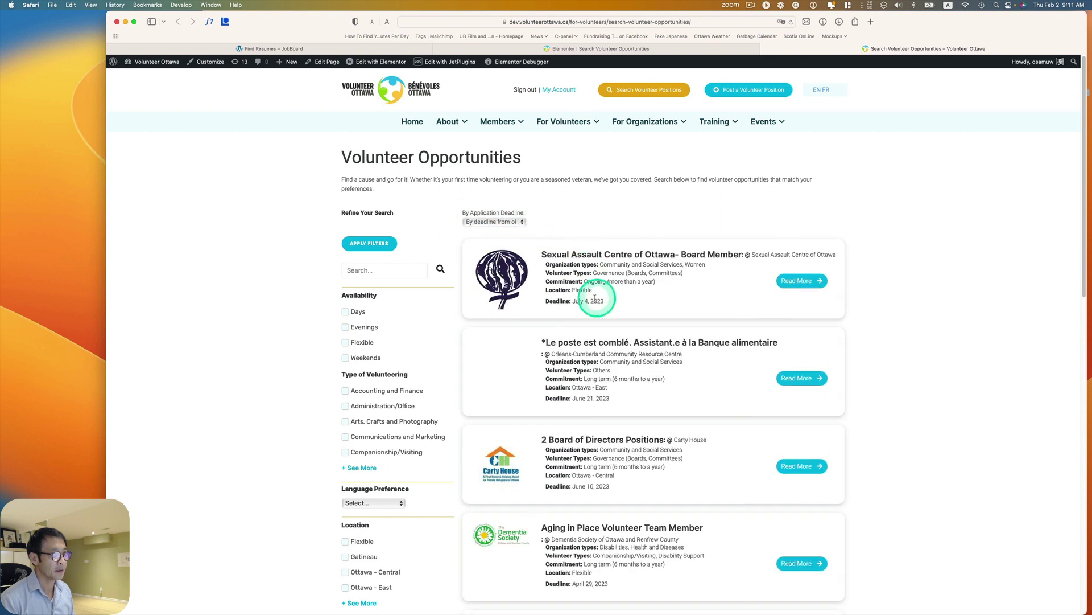
left_click(630, 49)
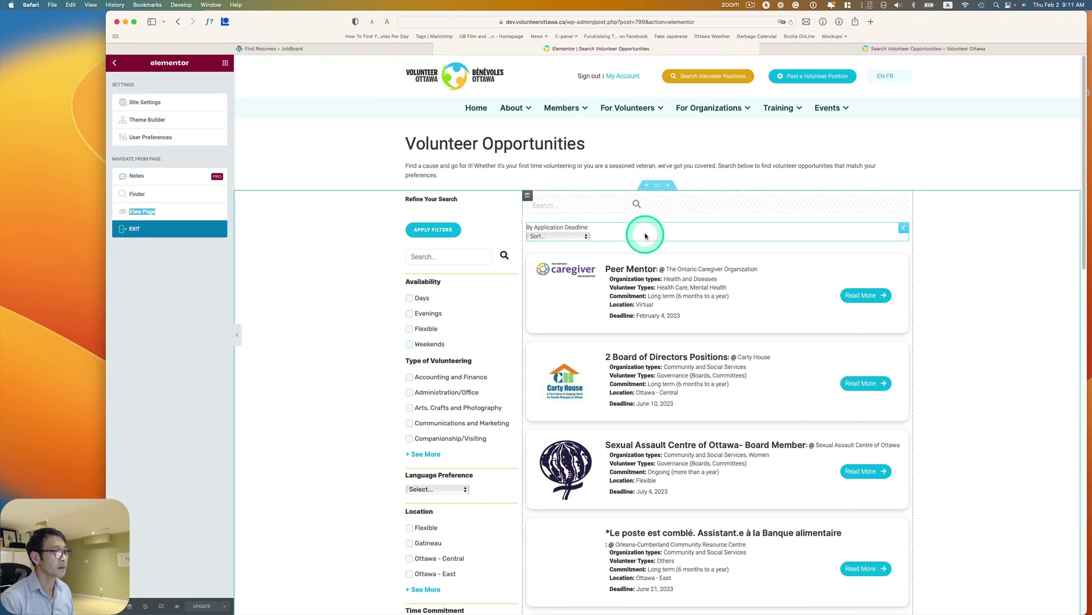
In the sorting filter's options list, set the first deadline option's Order to DESC.
left_click(644, 237)
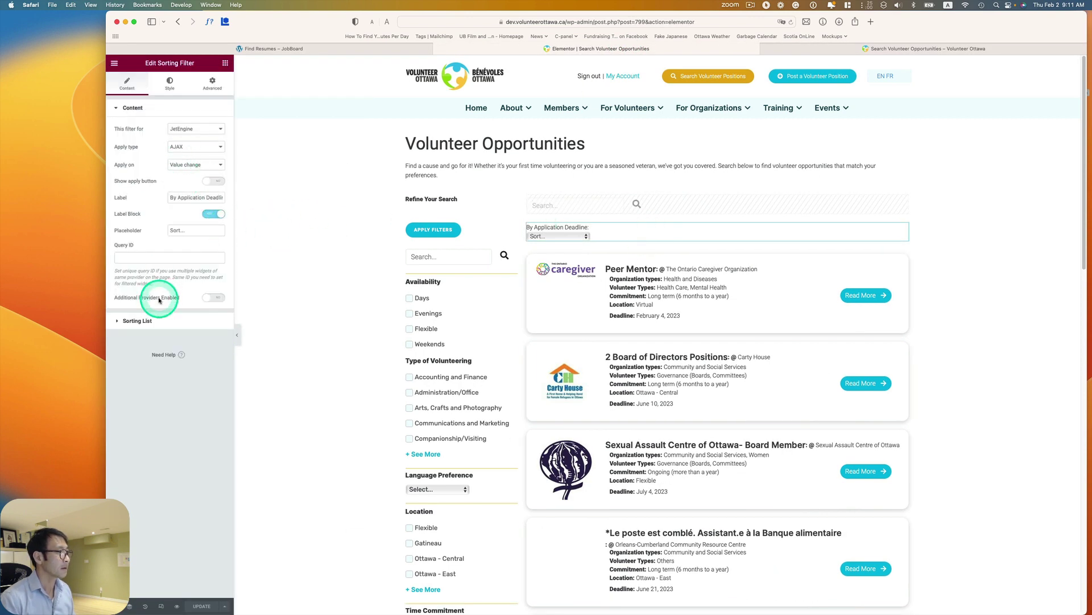
left_click(155, 316)
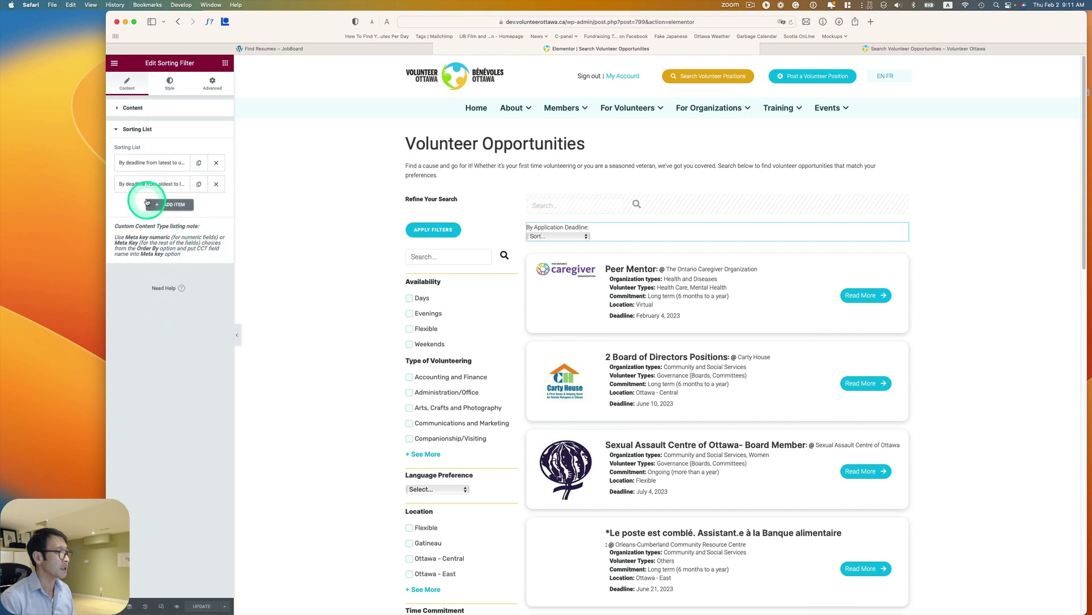
left_click(146, 165)
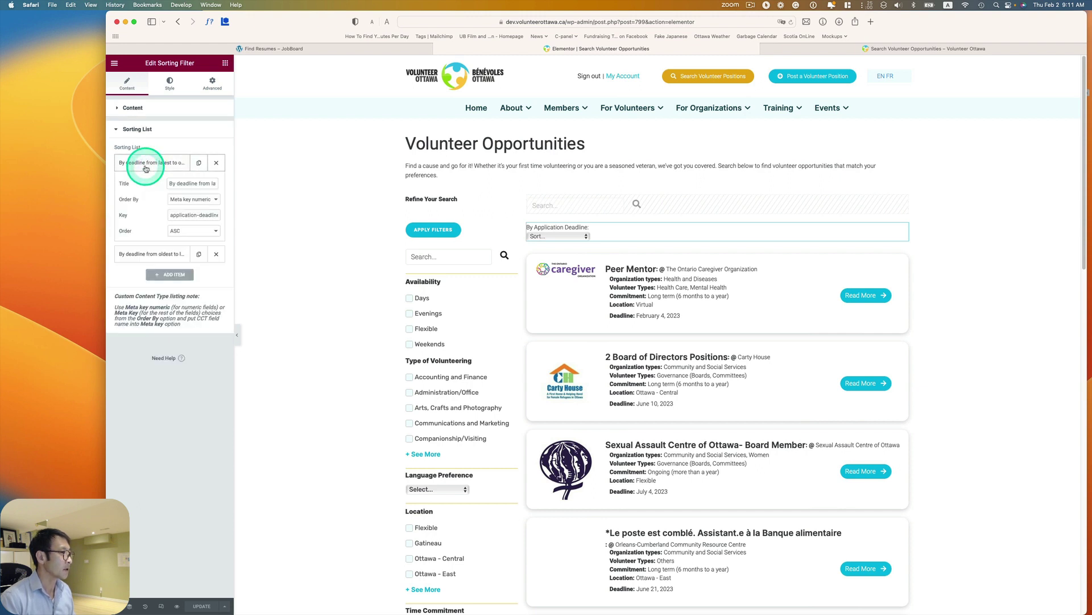
left_click(185, 233)
left_click(181, 238)
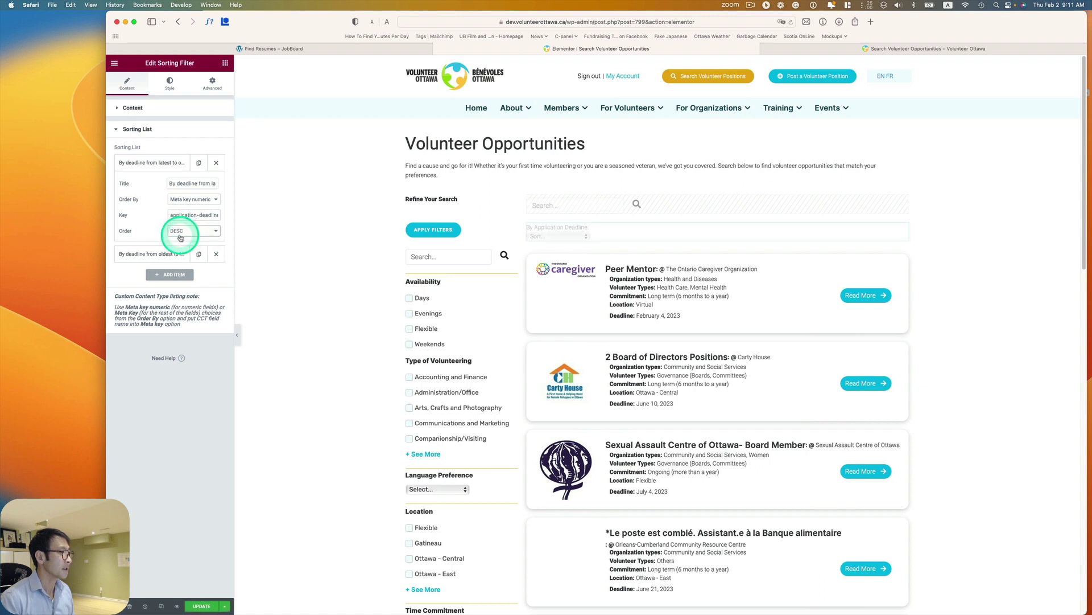
Set the oldest-to-latest option to ASC, drag it to the top, and update the page.
left_click(163, 256)
left_click(184, 252)
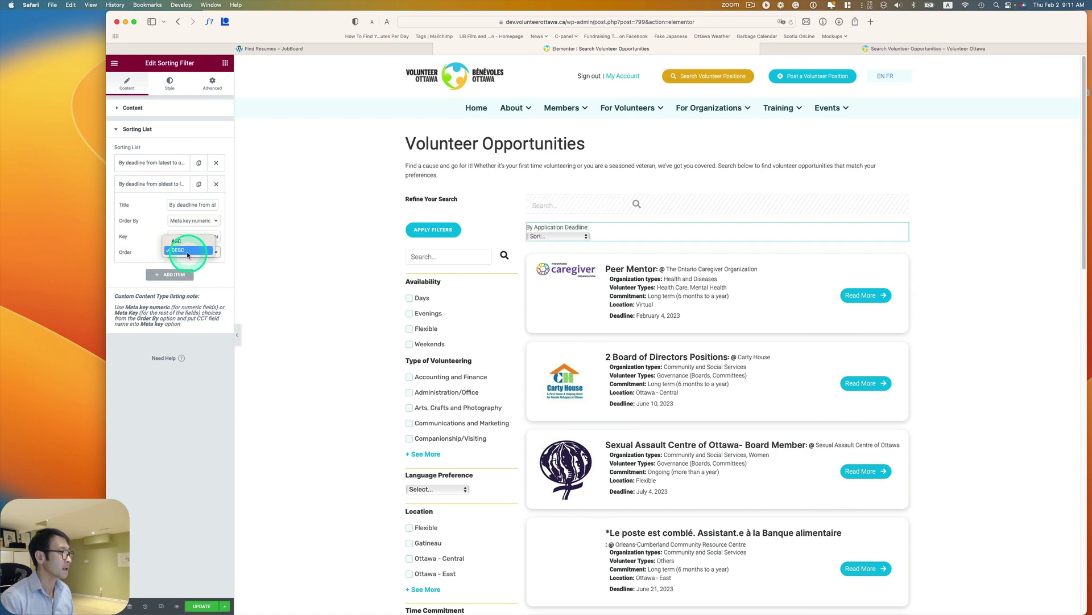
left_click(185, 241)
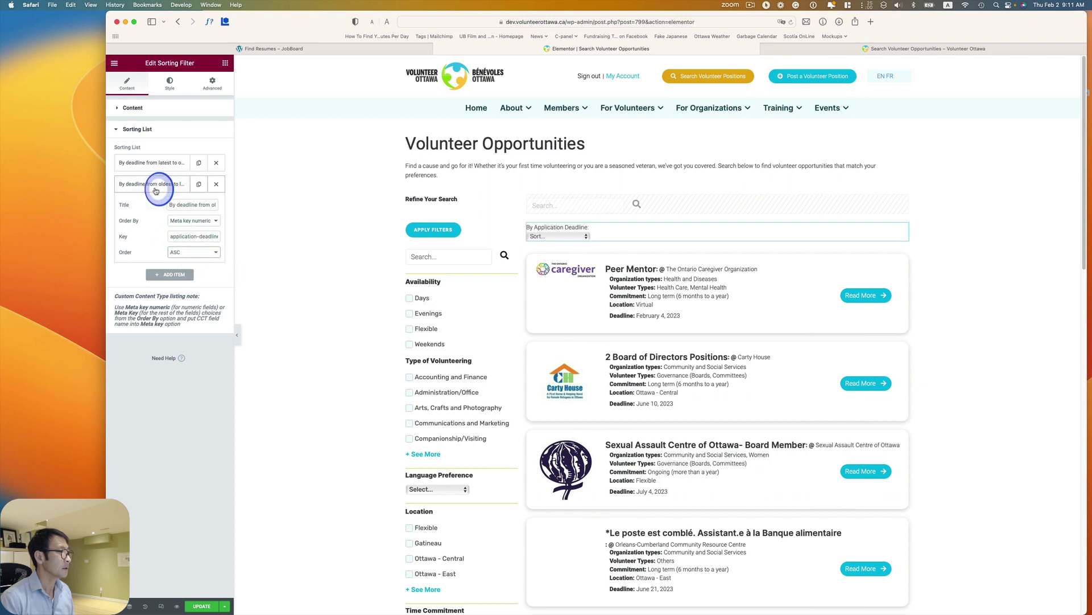
left_click_drag(156, 190, 160, 162)
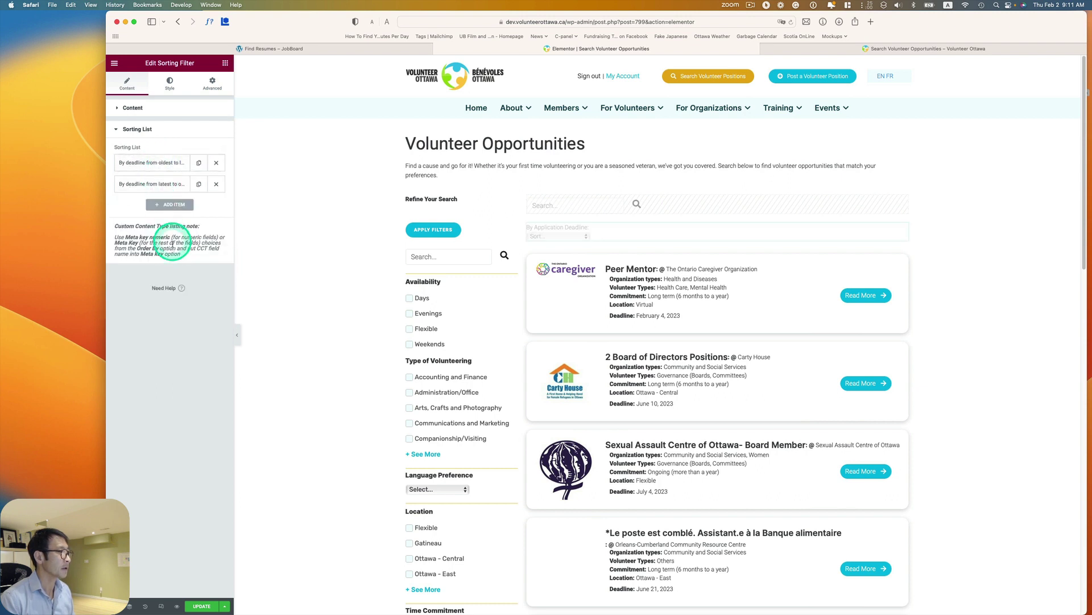
left_click(201, 605)
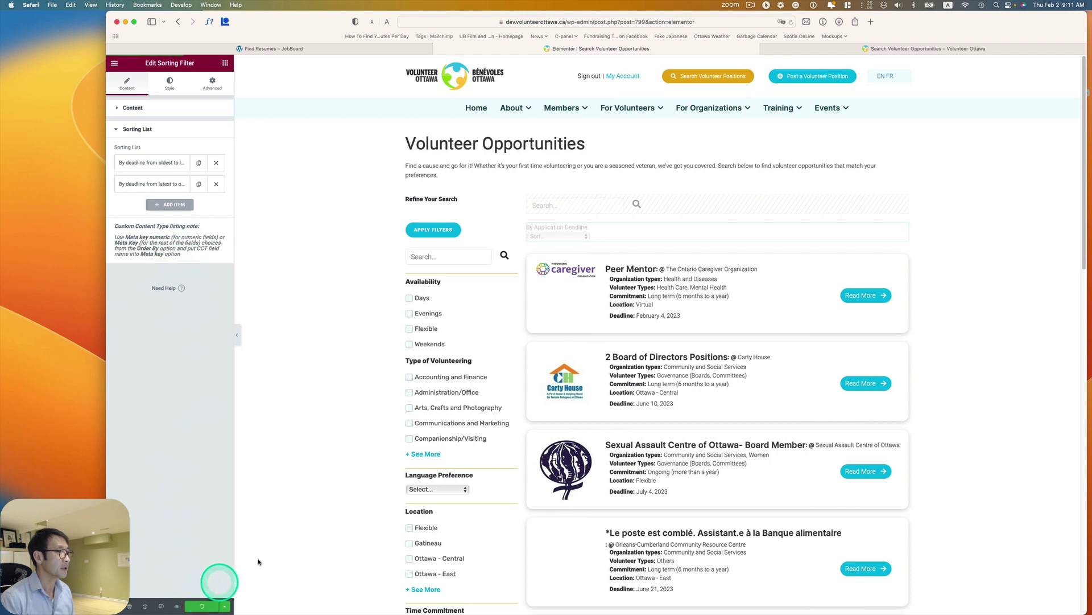
left_click(888, 50)
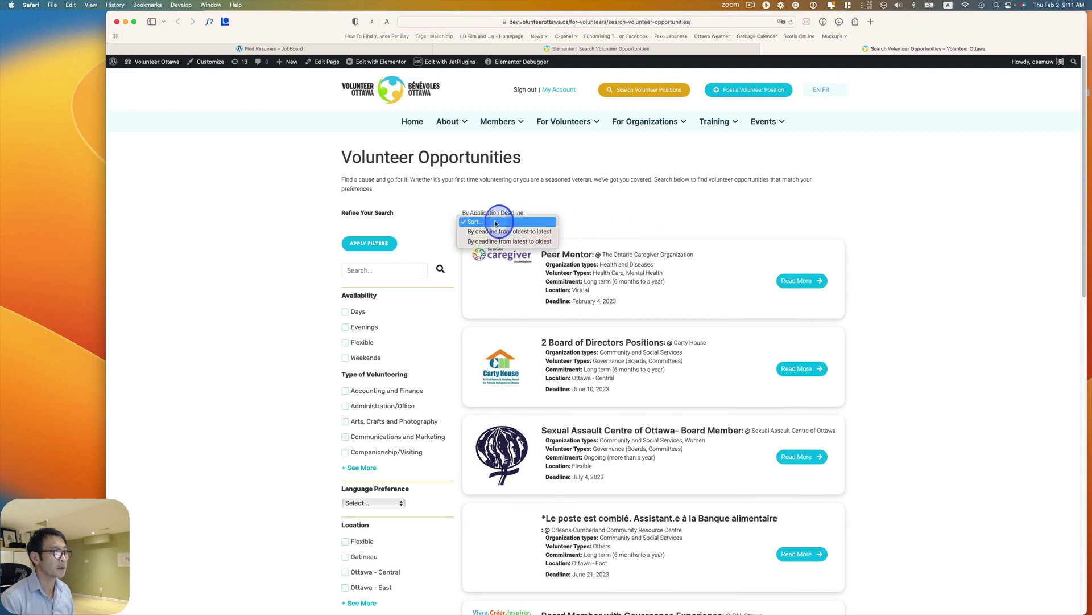
Sort the live listings by deadline from oldest to latest and scroll to check the order.
left_click(524, 232)
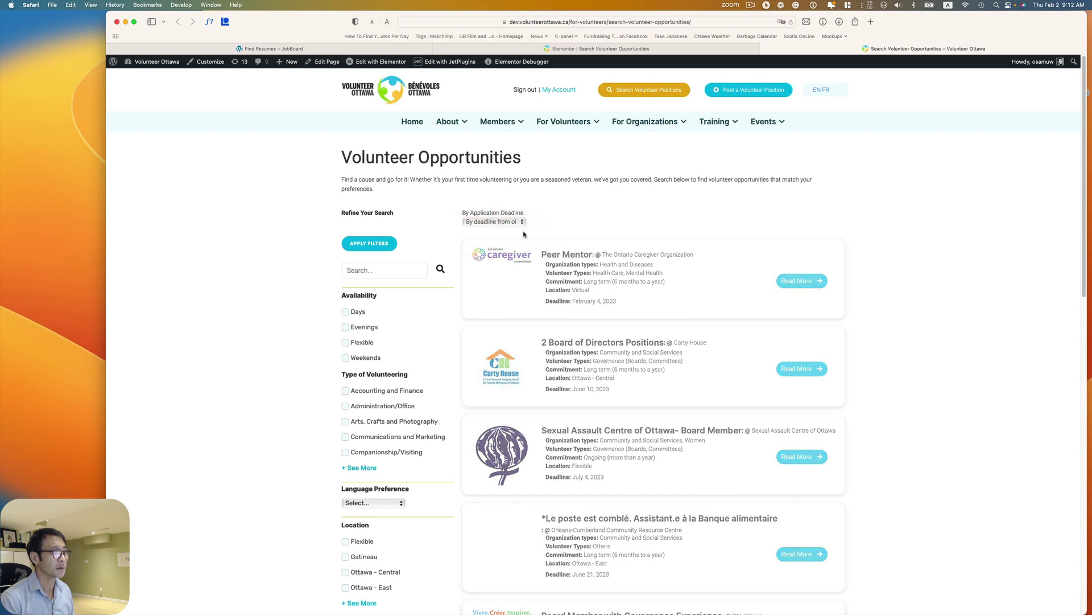
scroll(609, 370, "down", 5)
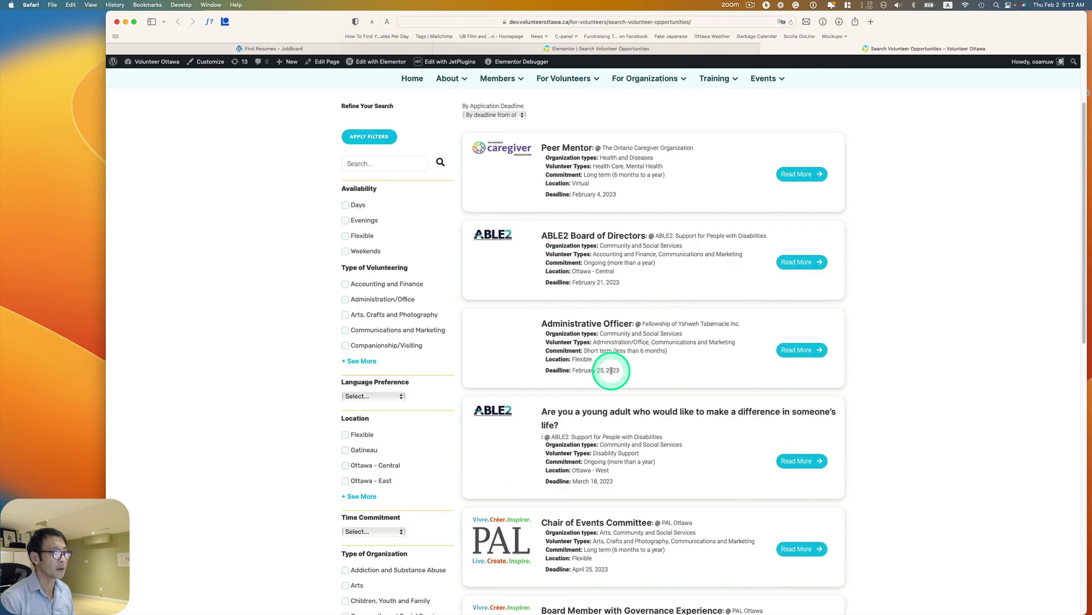
scroll(604, 367, "down", 2)
scroll(598, 363, "up", 6)
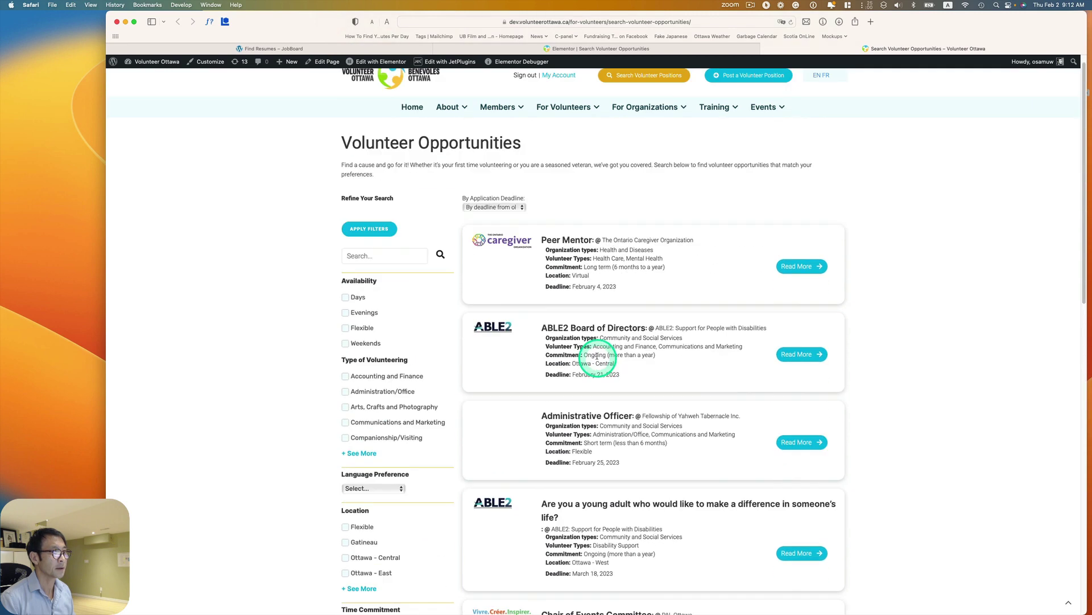
Switch the sort to deadline from latest to oldest and scroll through the listings.
left_click(512, 222)
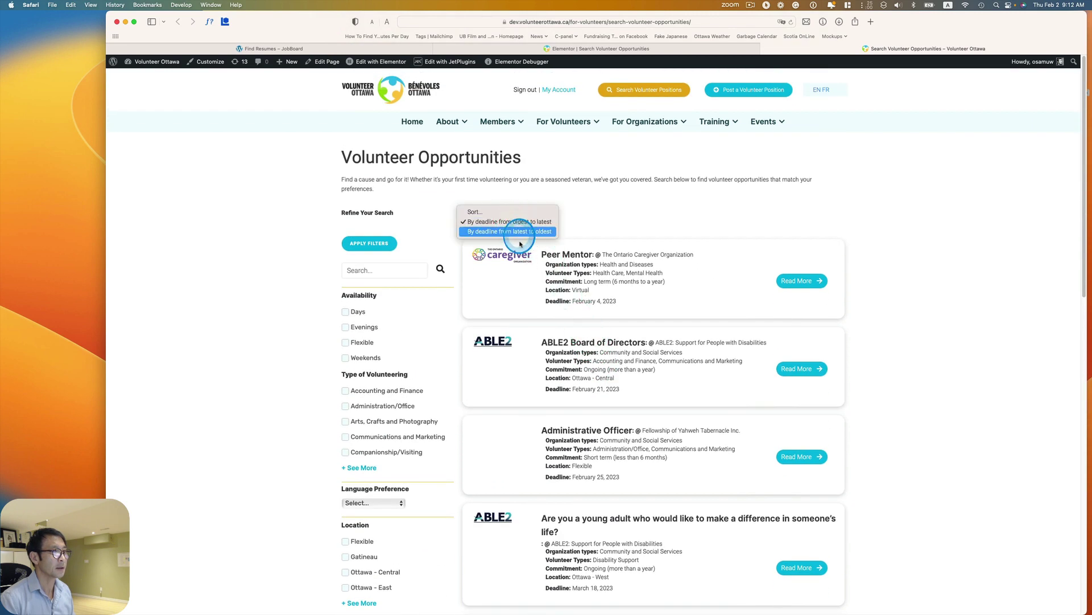
left_click(501, 230)
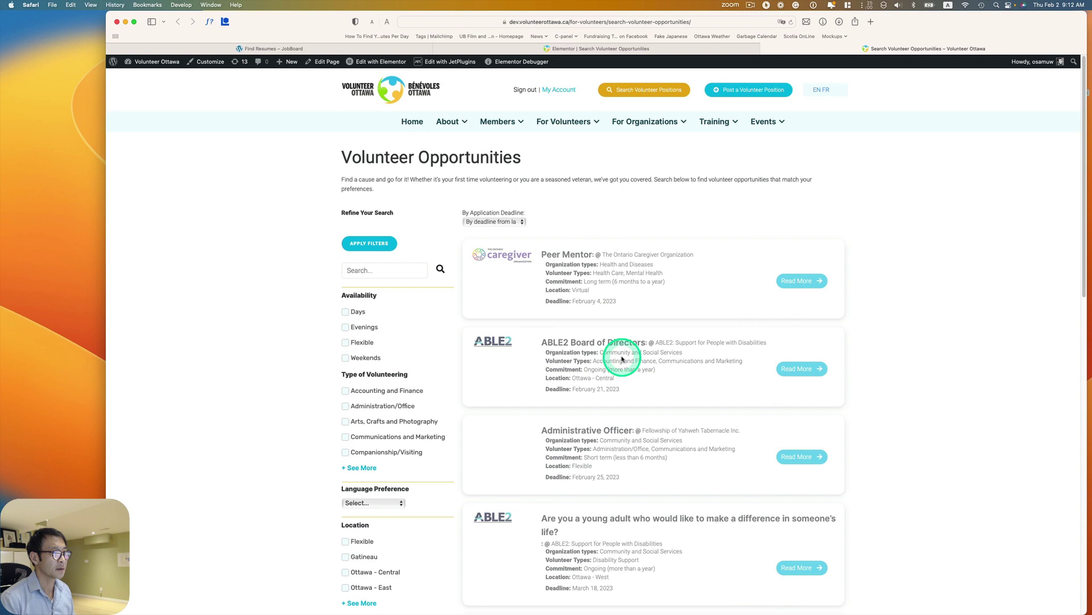
scroll(622, 357, "down", 5)
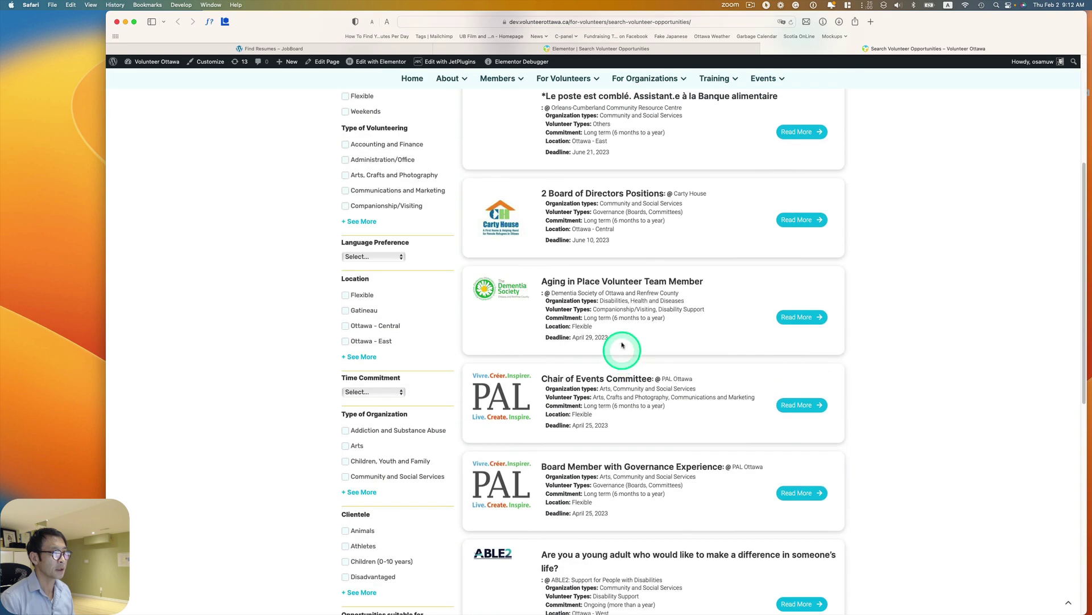
scroll(622, 344, "up", 3)
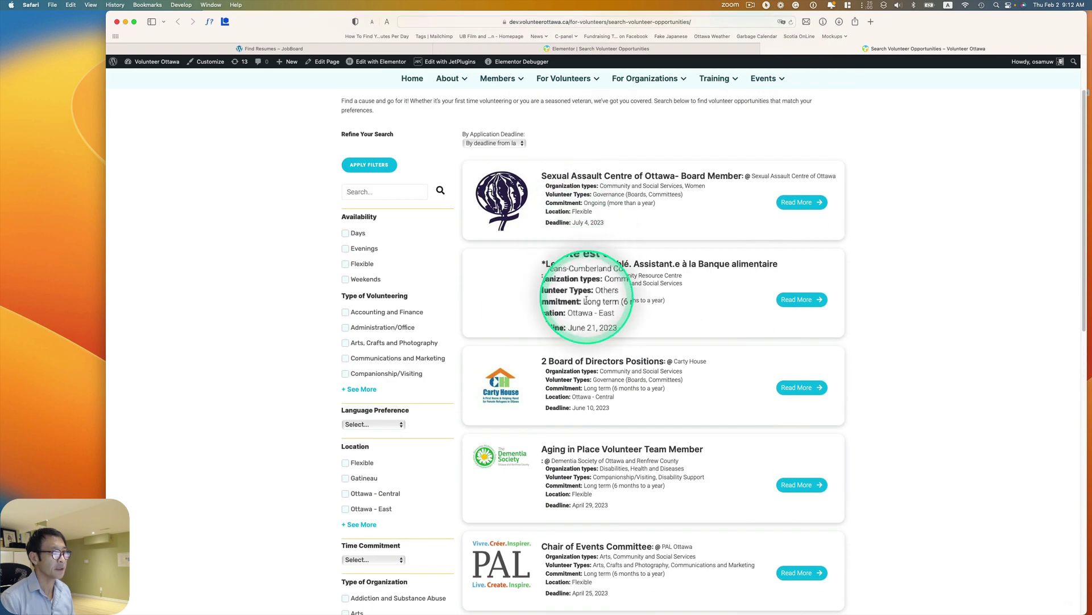
scroll(597, 504, "down", 1)
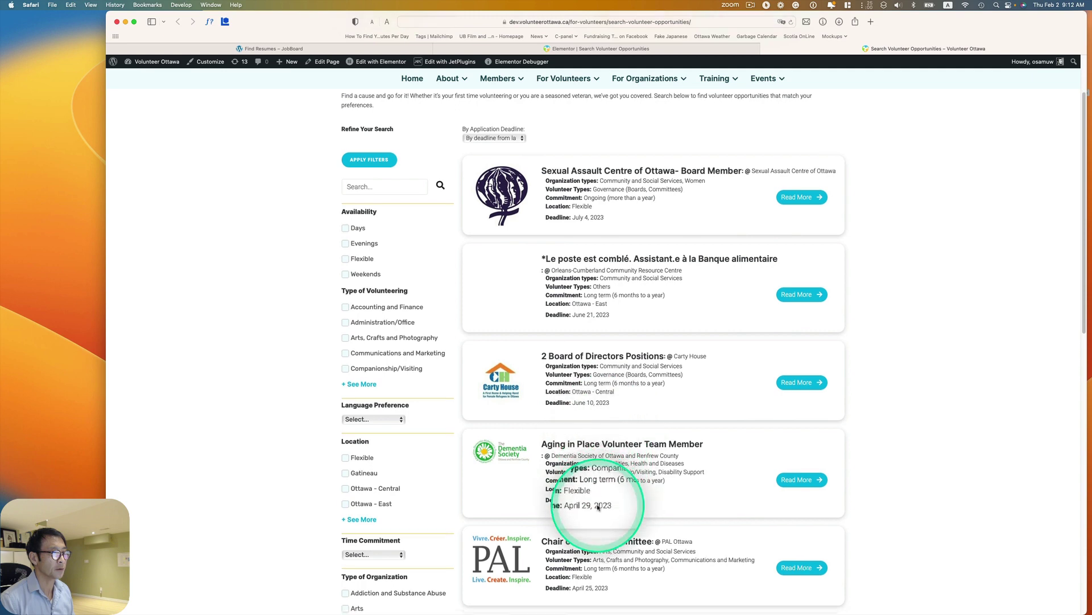
scroll(597, 506, "down", 5)
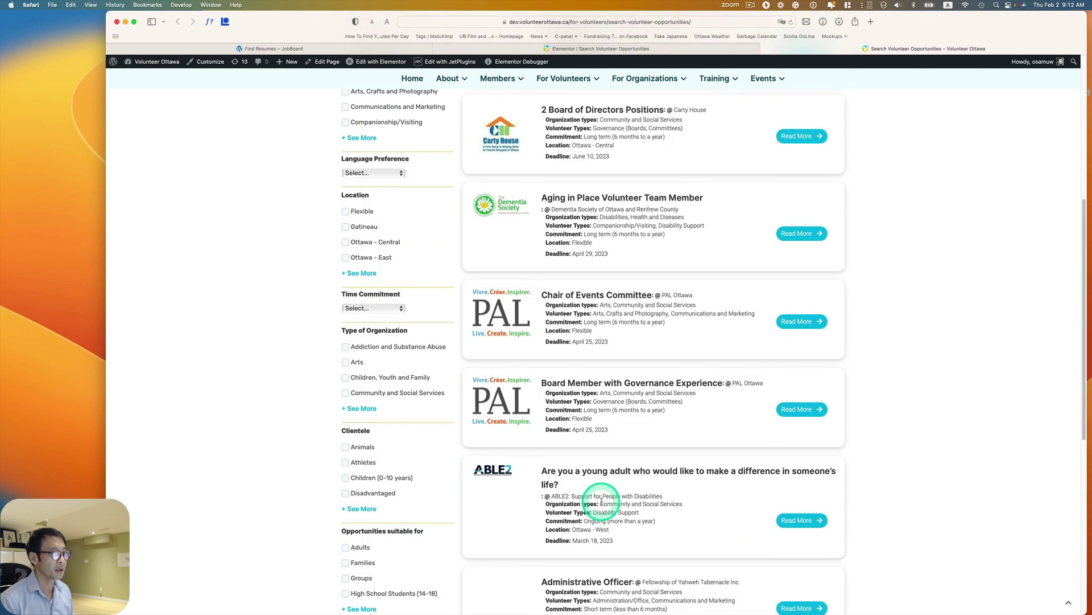
scroll(597, 501, "down", 7)
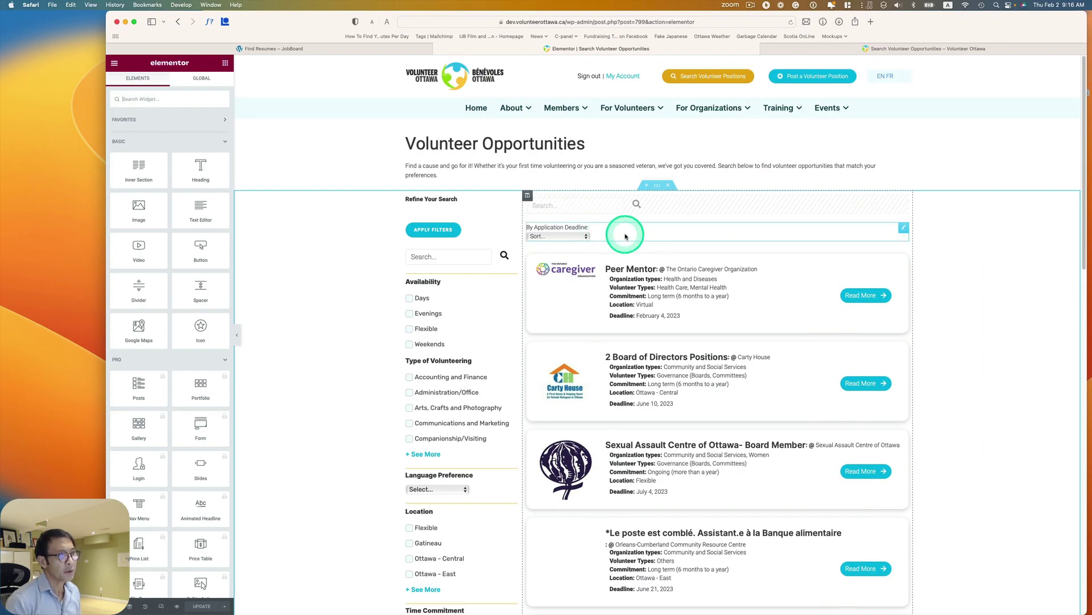
Give the Sorting Filter's dropdown the global Text typography and text colour, and right-align it.
left_click(549, 235)
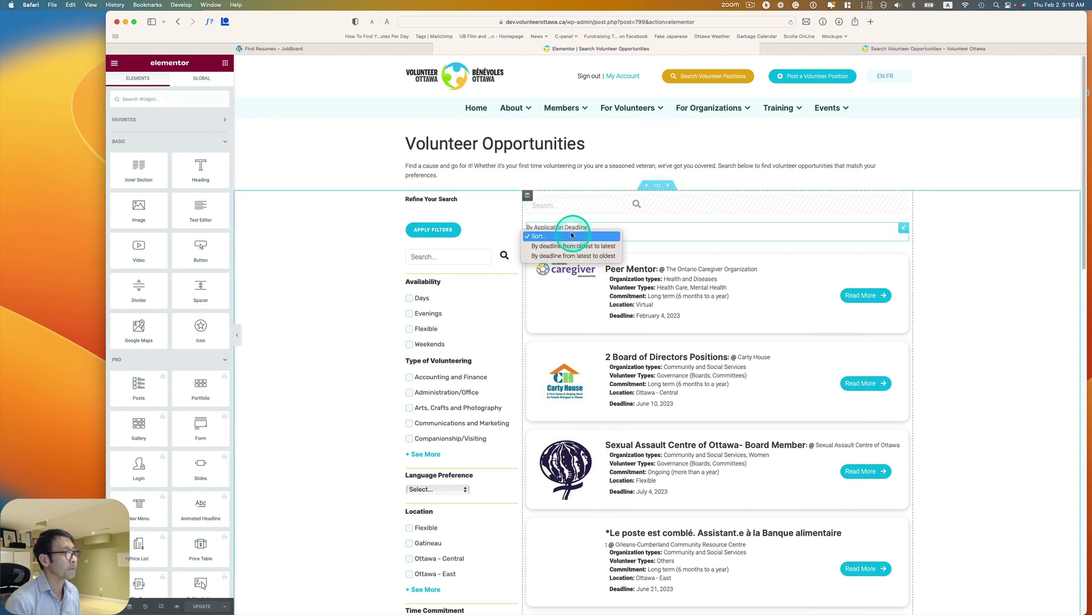
left_click(648, 232)
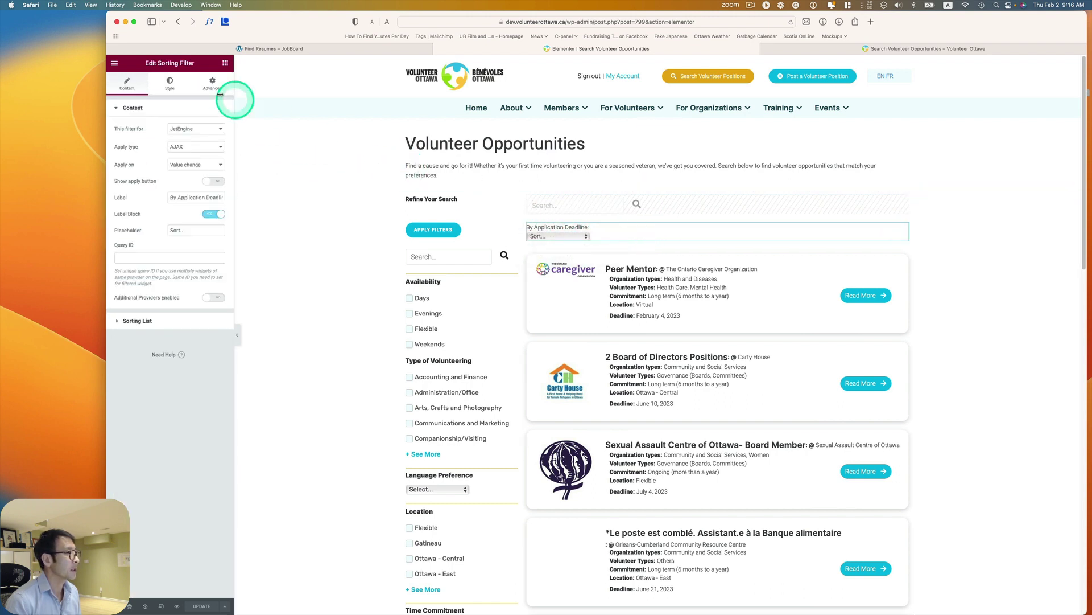
left_click(177, 87)
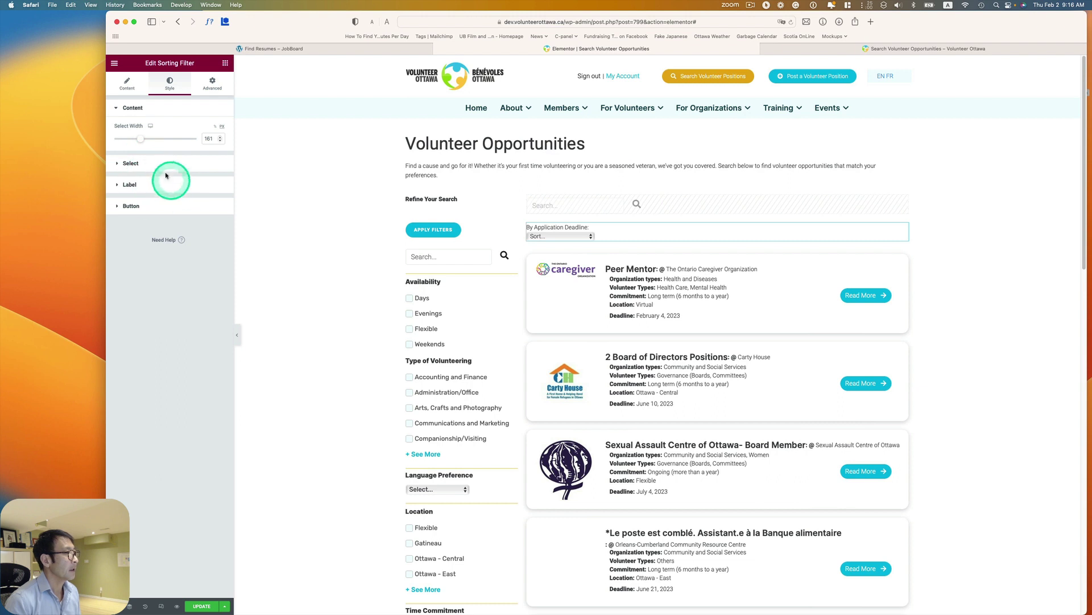
left_click(129, 164)
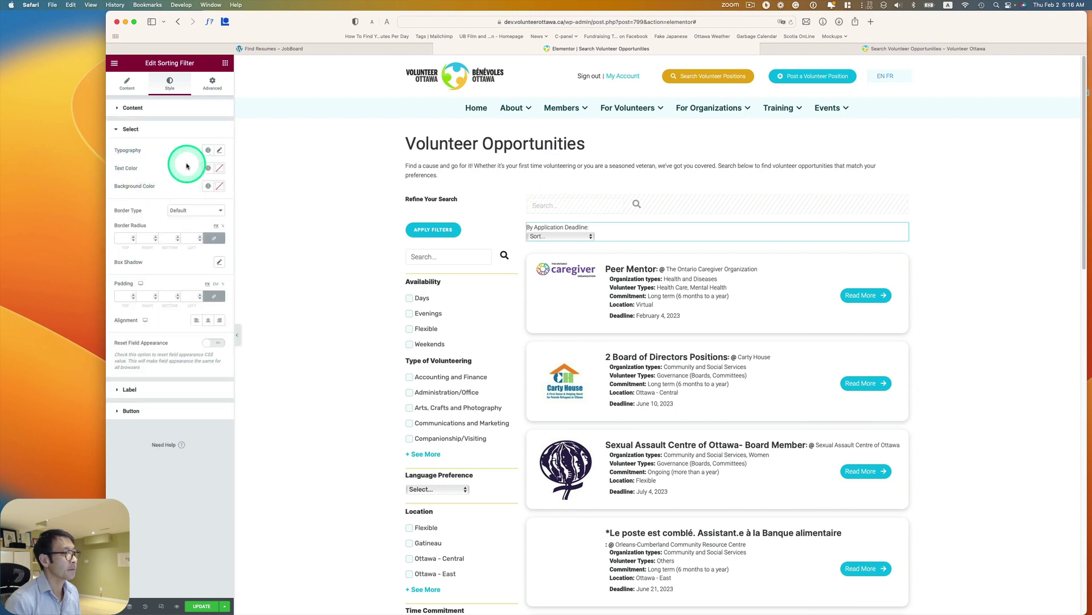
left_click(208, 151)
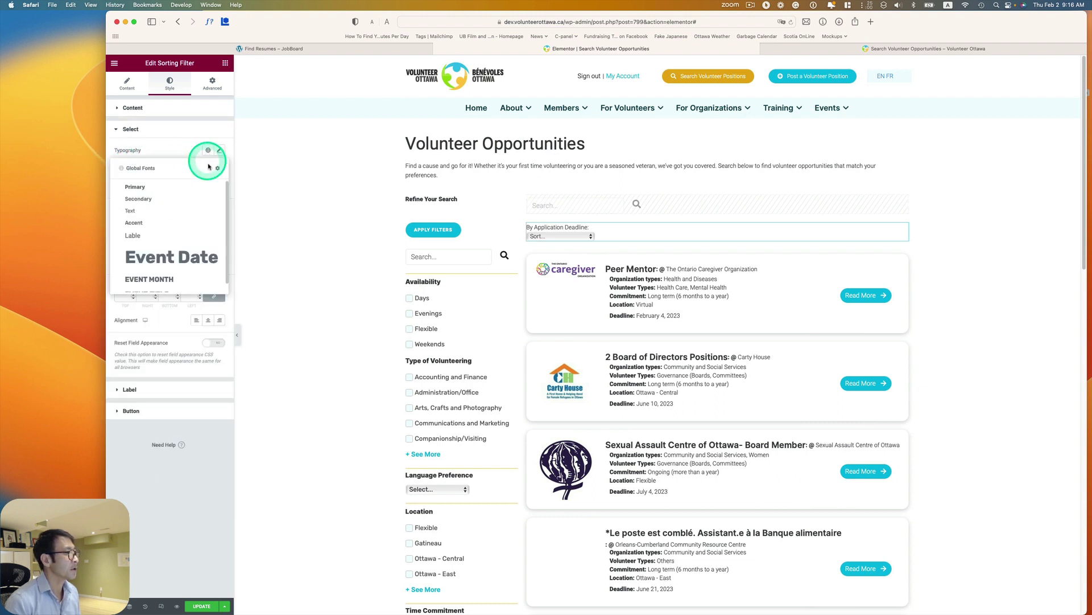
left_click(177, 211)
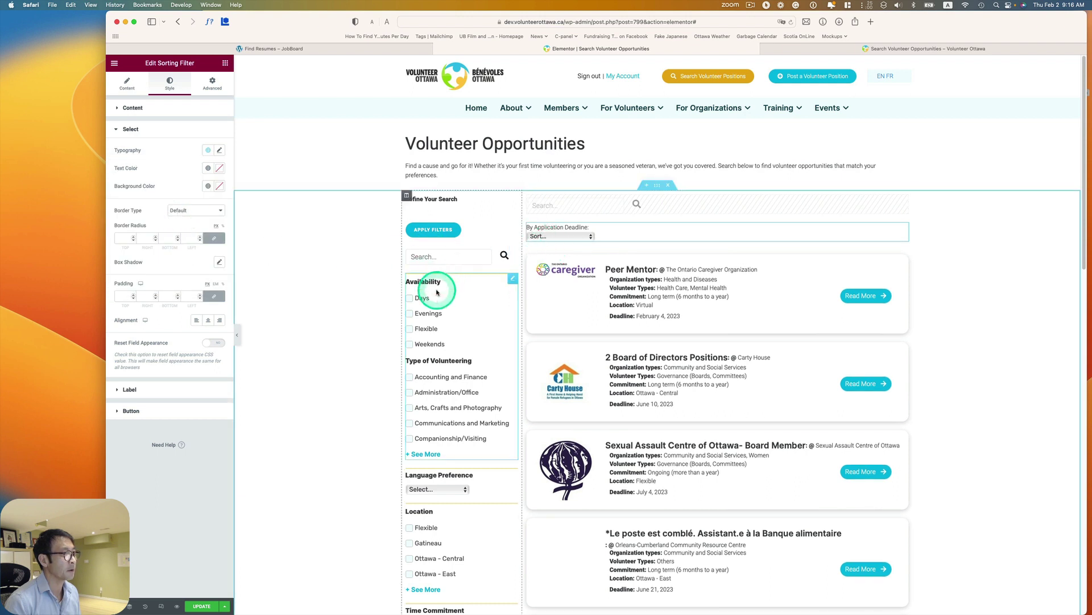
left_click(205, 169)
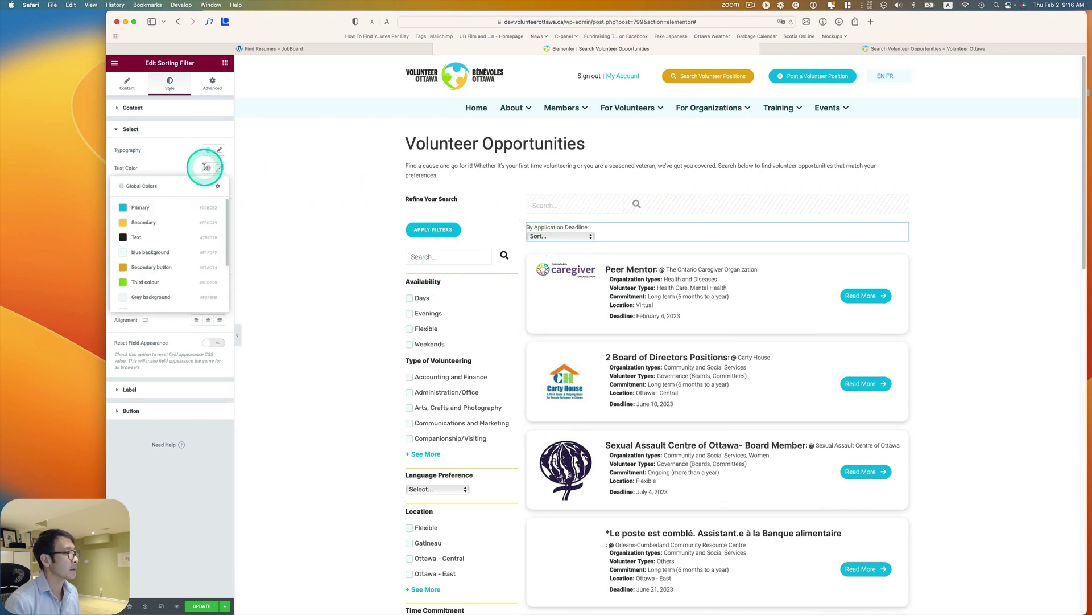
left_click(178, 233)
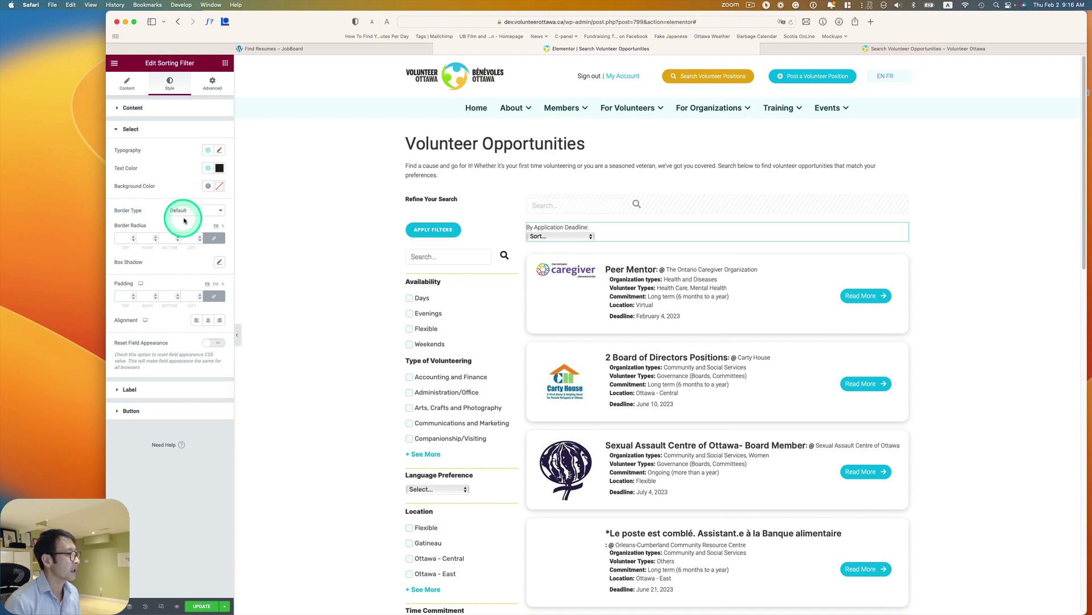
left_click(218, 321)
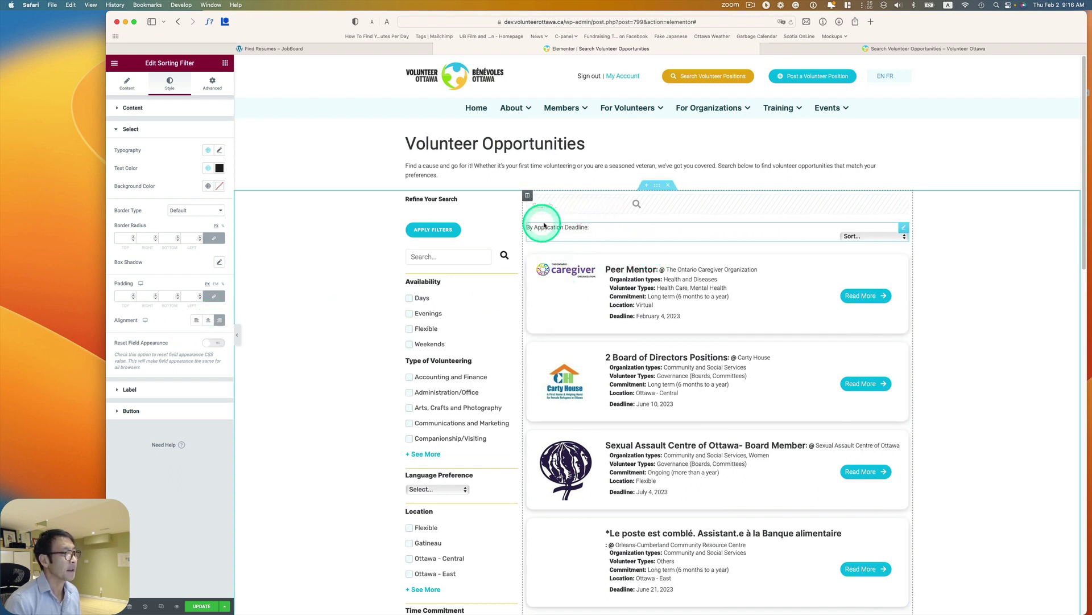
Give the 'By Application Deadline' label the global Primary font and right alignment.
left_click(128, 387)
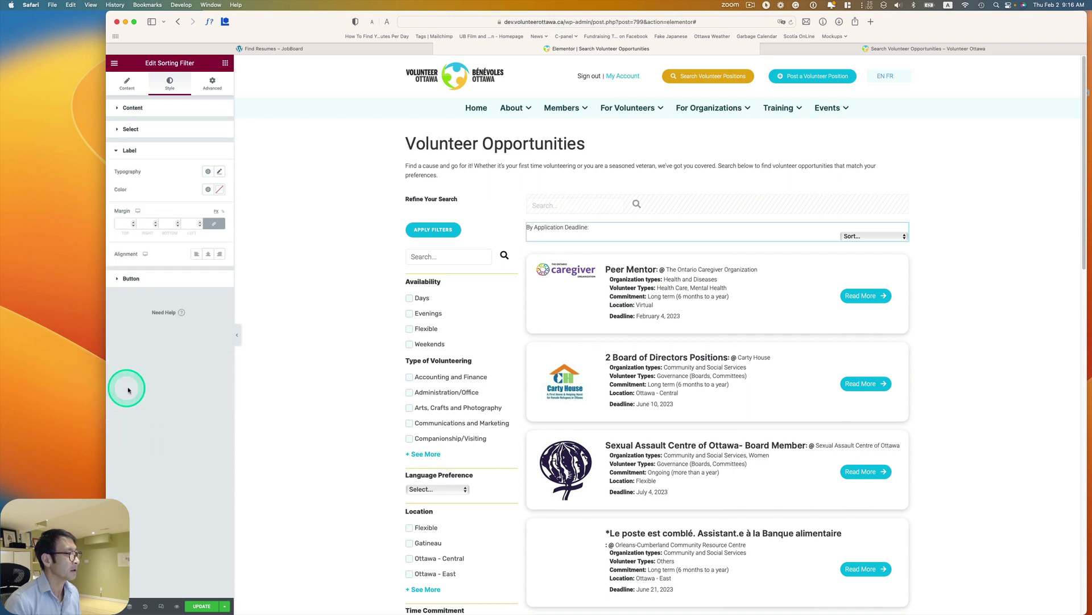
left_click(209, 171)
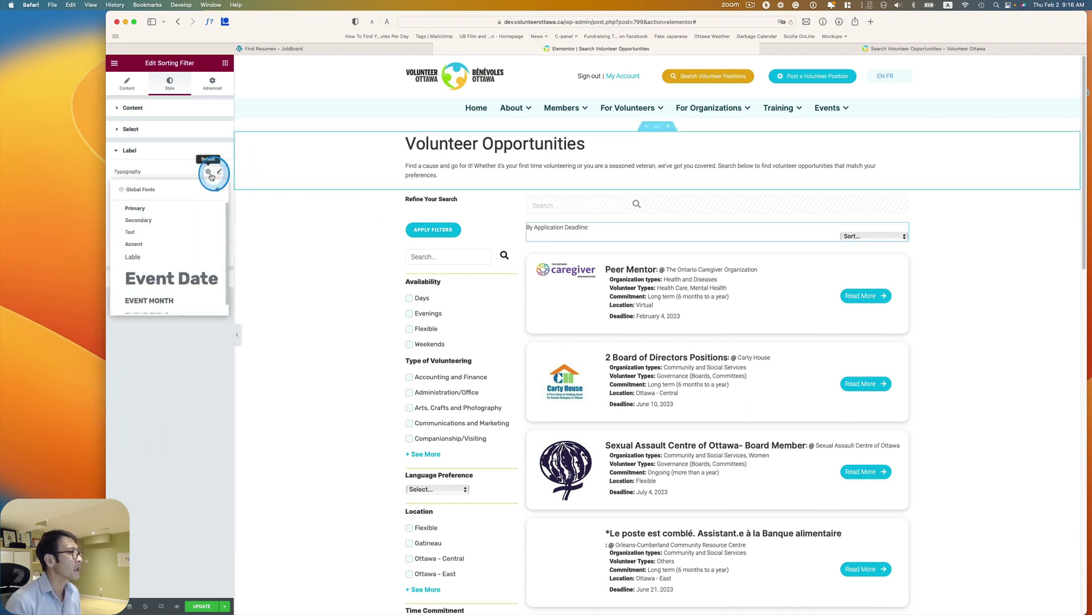
left_click(144, 212)
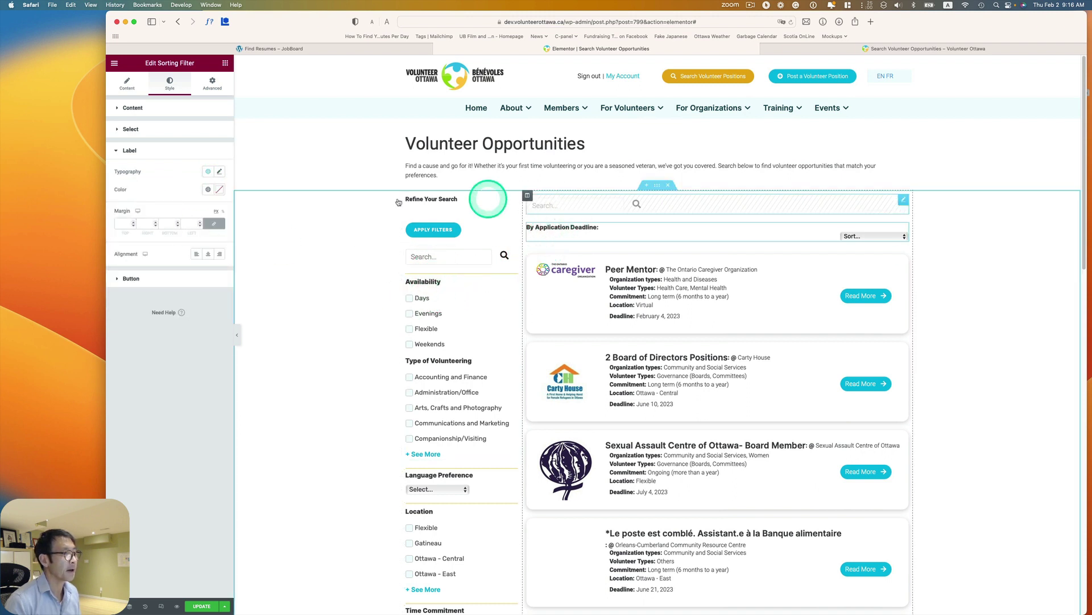
left_click(220, 254)
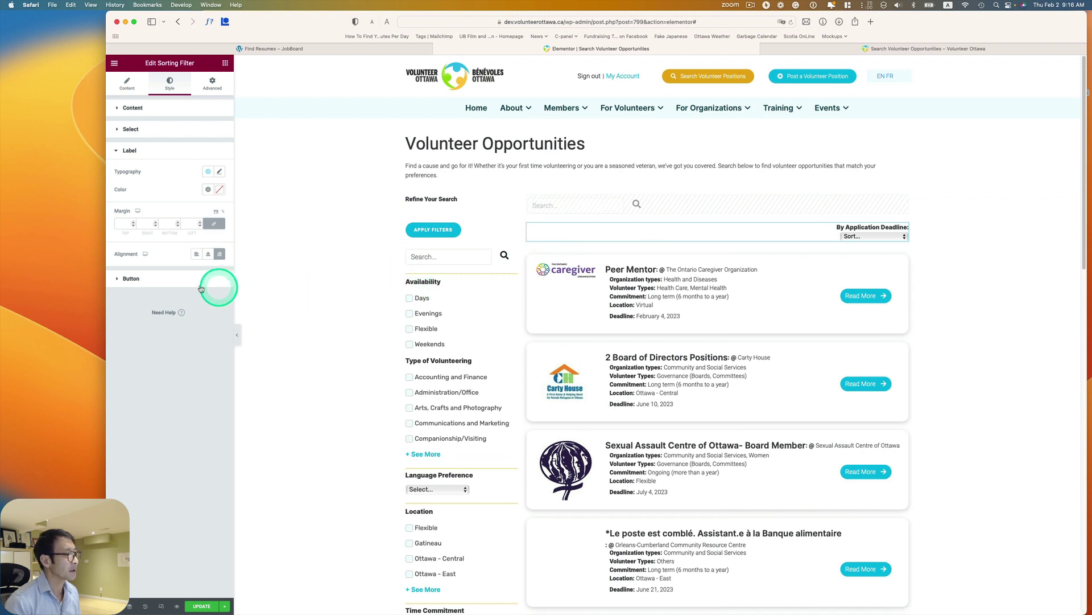
left_click(128, 278)
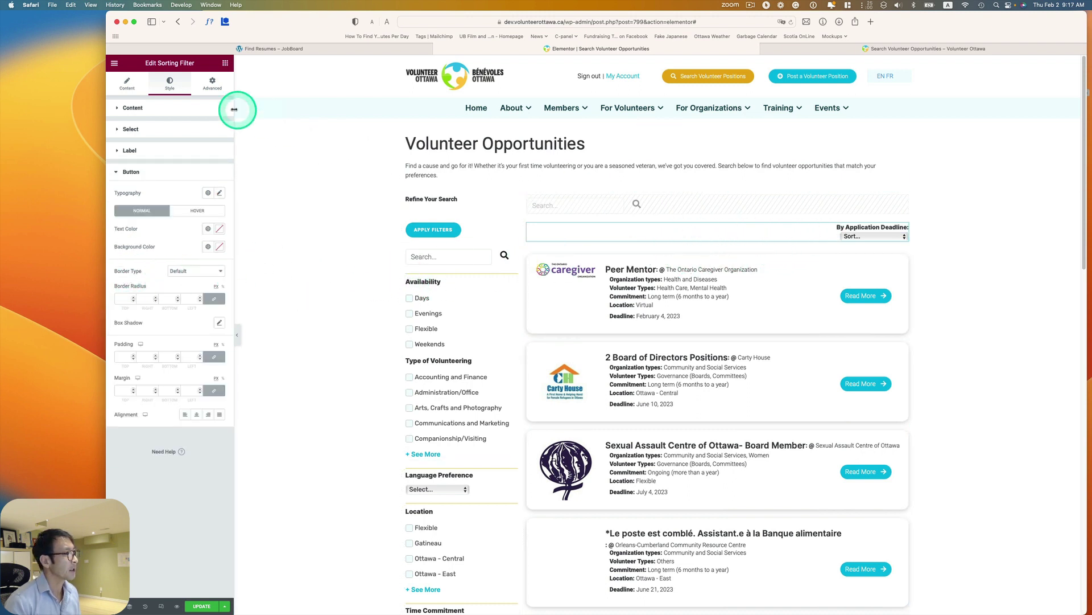
Turn off Label Block, append ':&nbsp' to the label, and right-align the sort filter row.
left_click(127, 84)
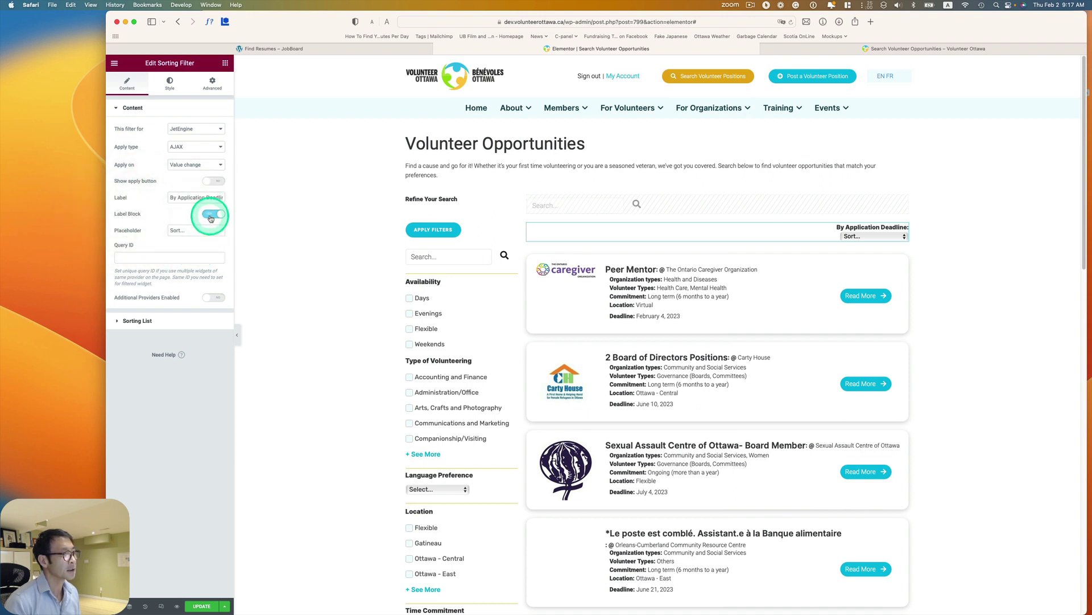
left_click(211, 216)
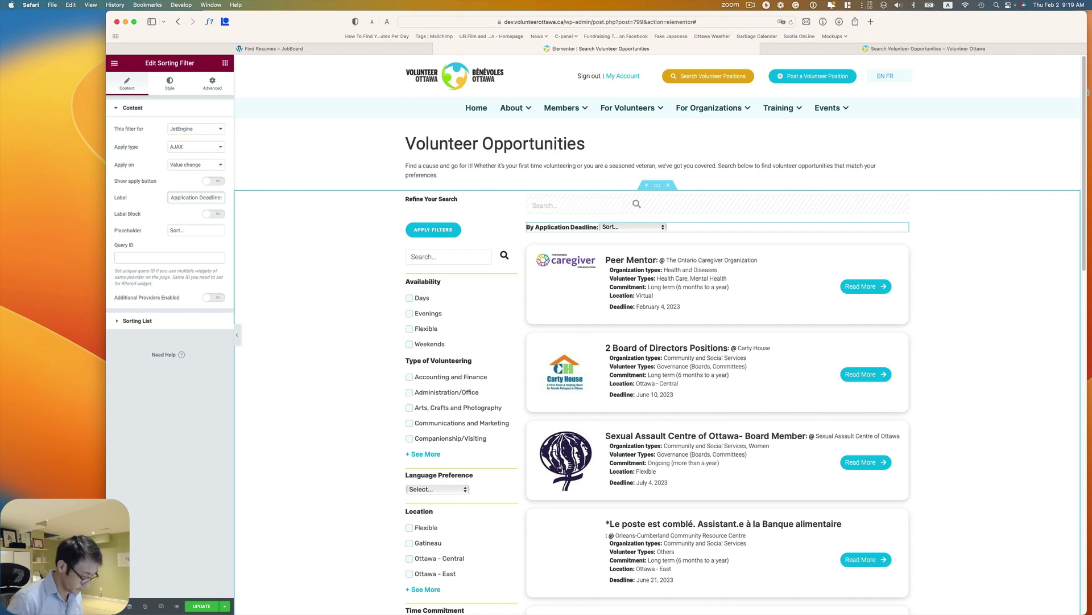
type(":")
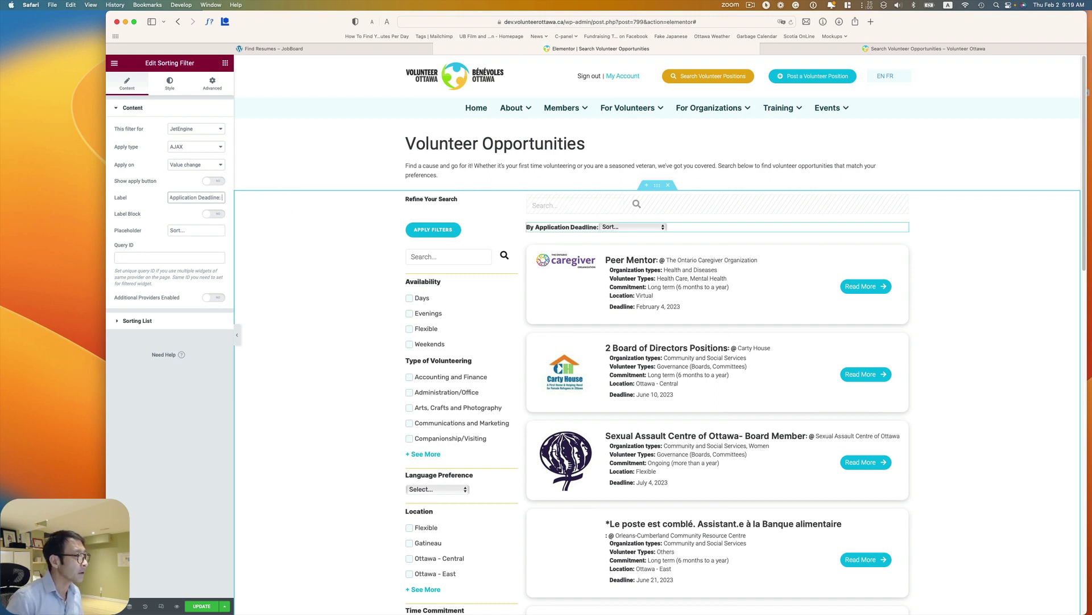
type("&nbsp")
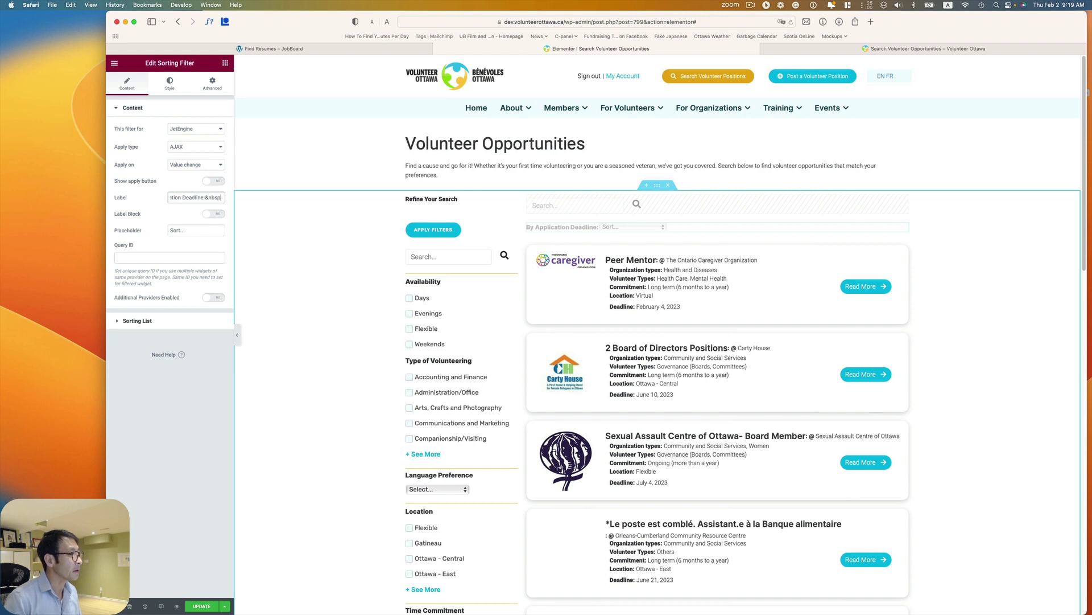
left_click(597, 227)
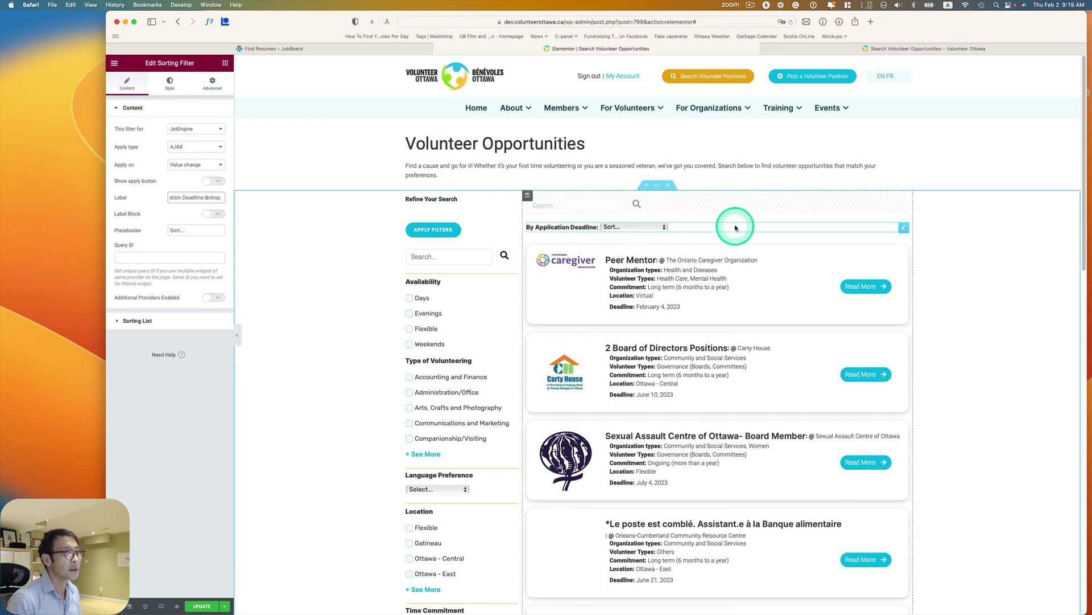
left_click(167, 83)
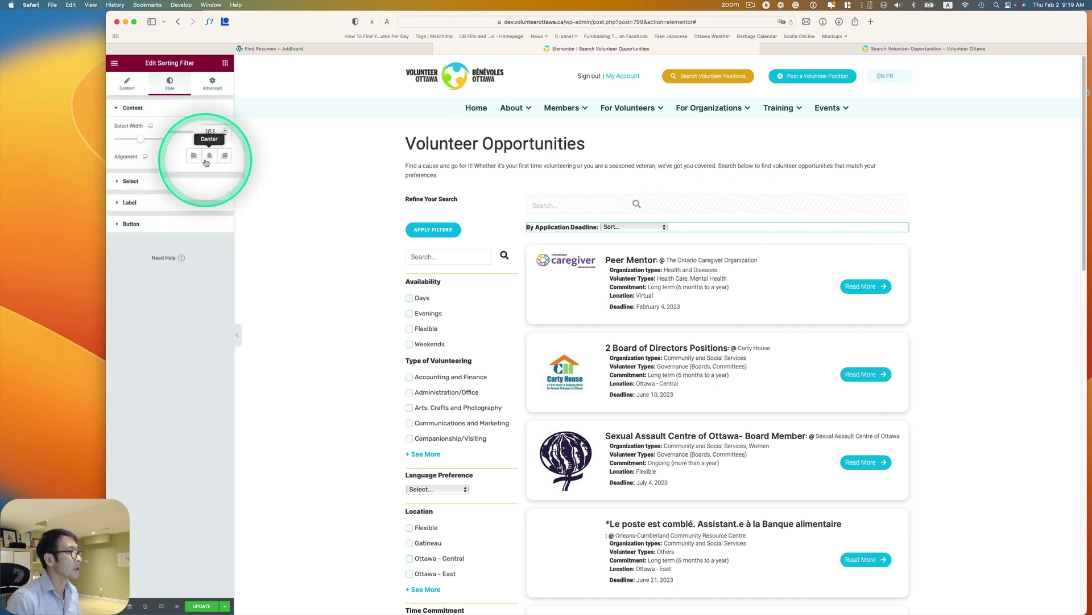
left_click(219, 158)
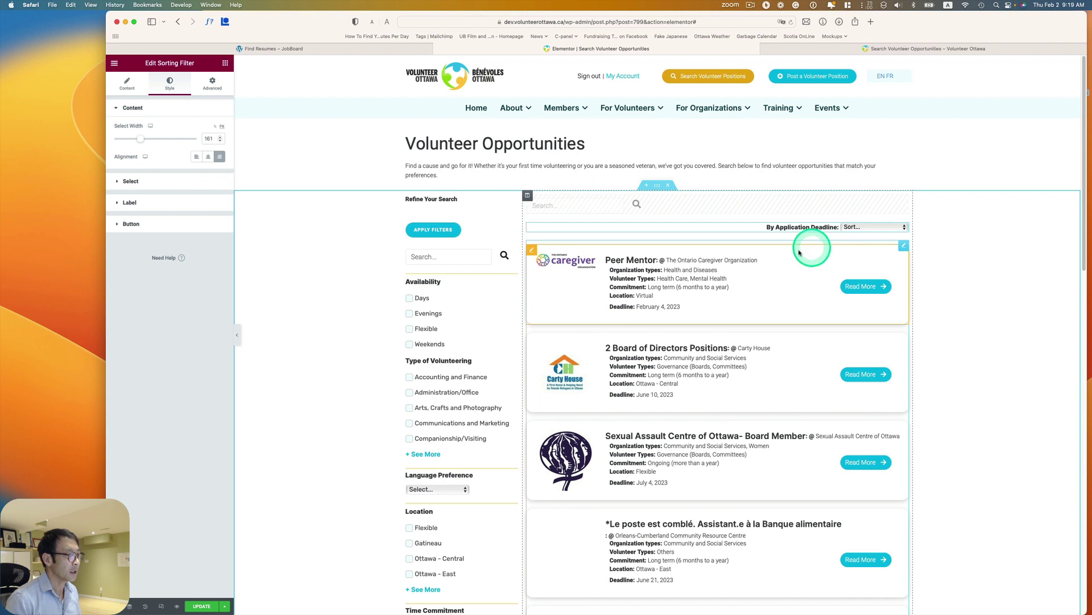
Preview the page at mobile width, scroll the preview, then check the live page tab.
left_click(161, 606)
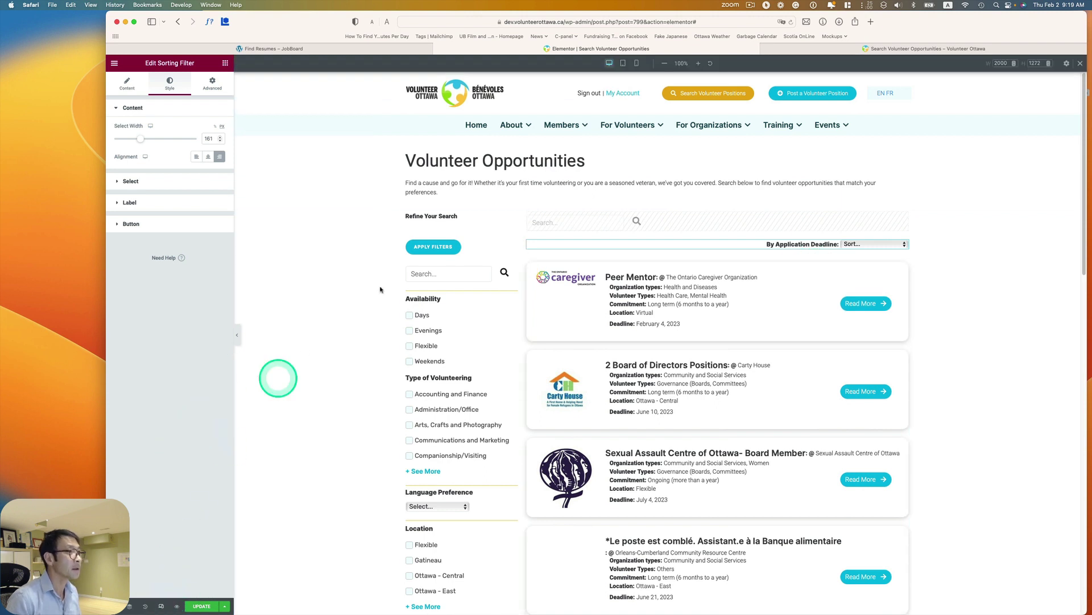
left_click(637, 63)
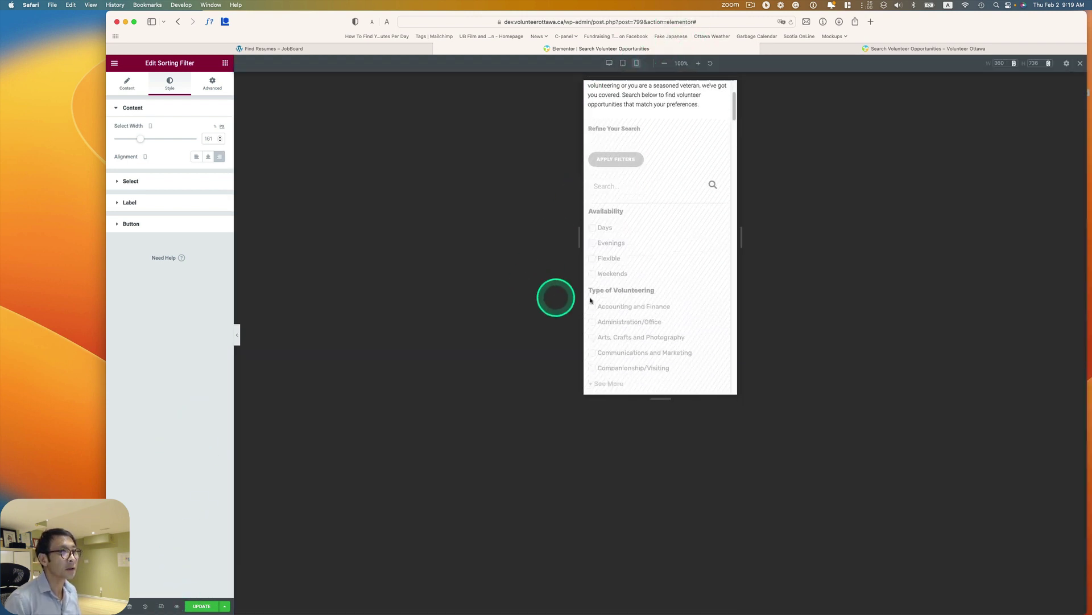
scroll(590, 300, "down", 10)
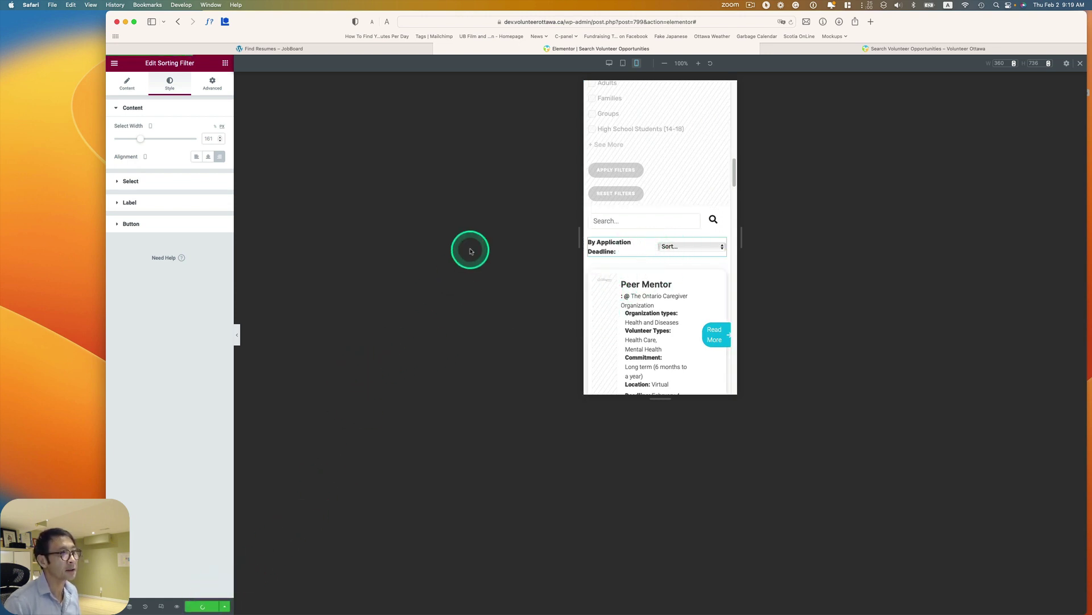
left_click(872, 49)
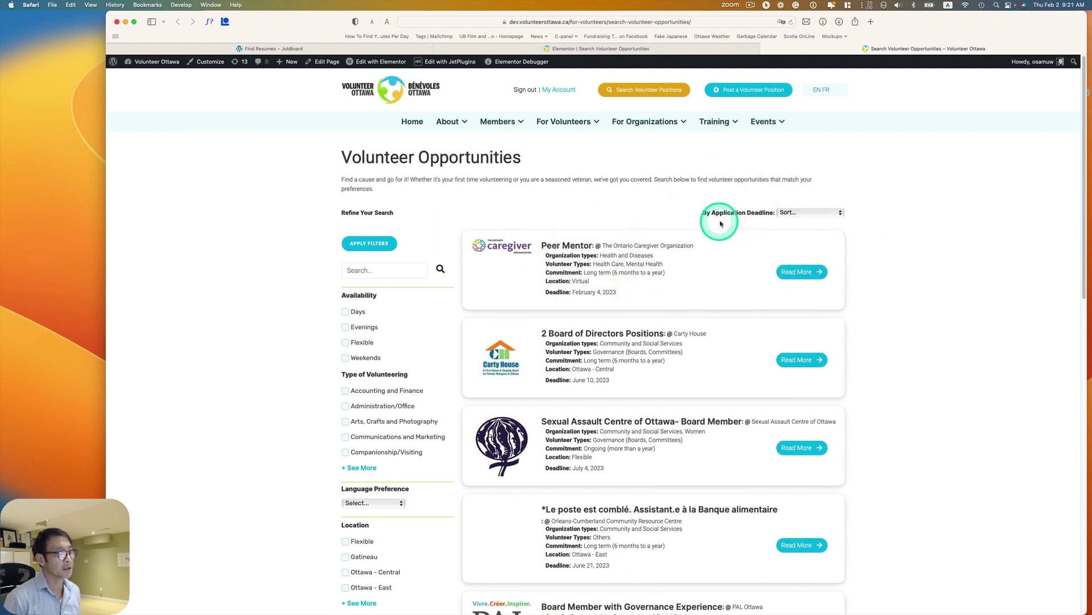
Return the preview to desktop width and change the filter label to 'Sort by date: &nbsp'.
left_click(580, 51)
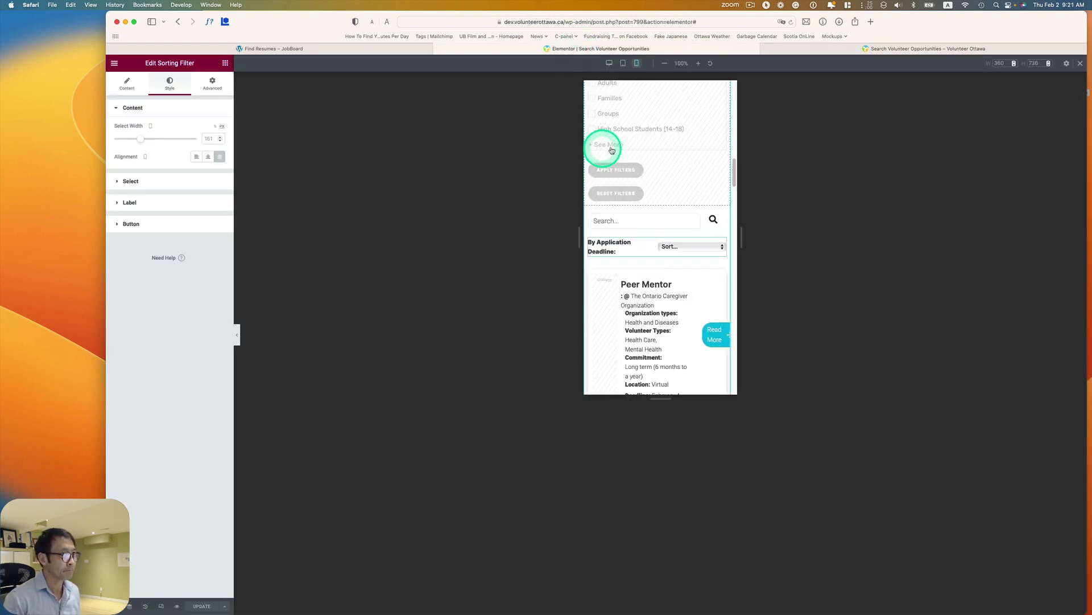
left_click(610, 64)
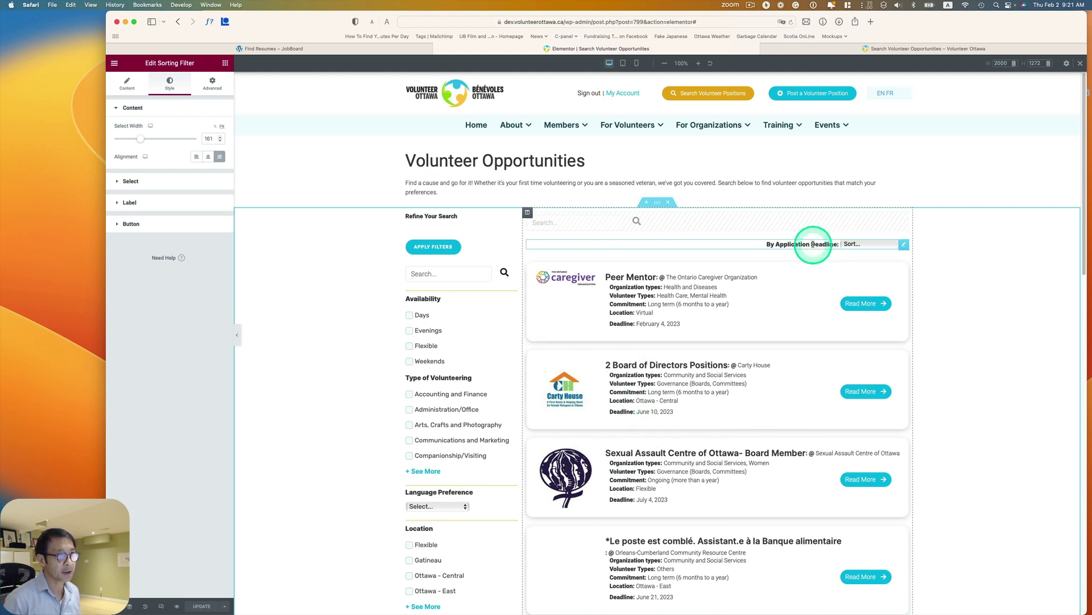
left_click(127, 84)
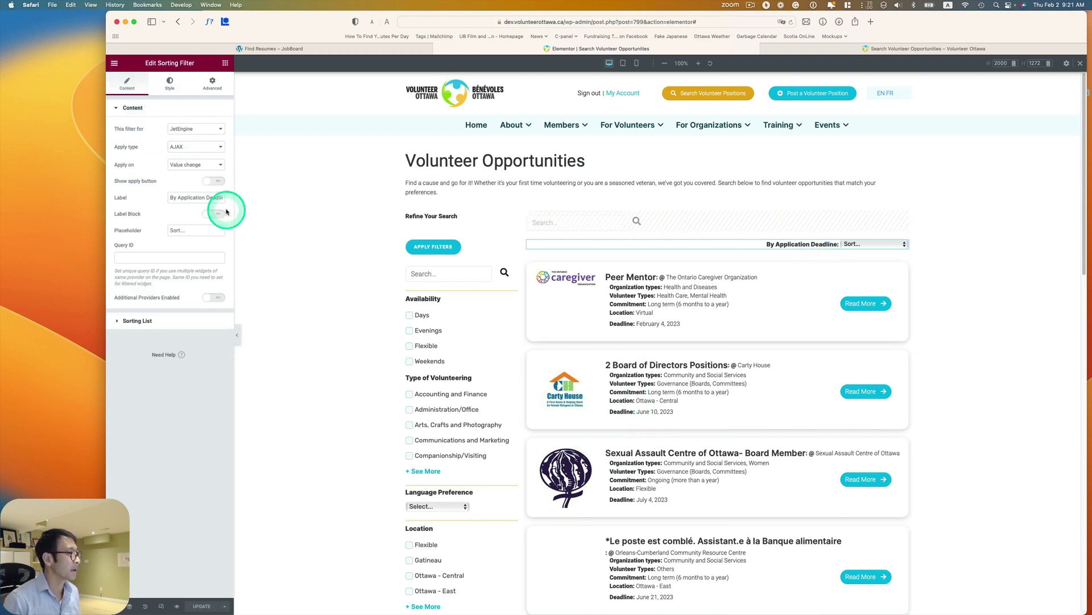
triple_click(177, 197)
type("Sort by date")
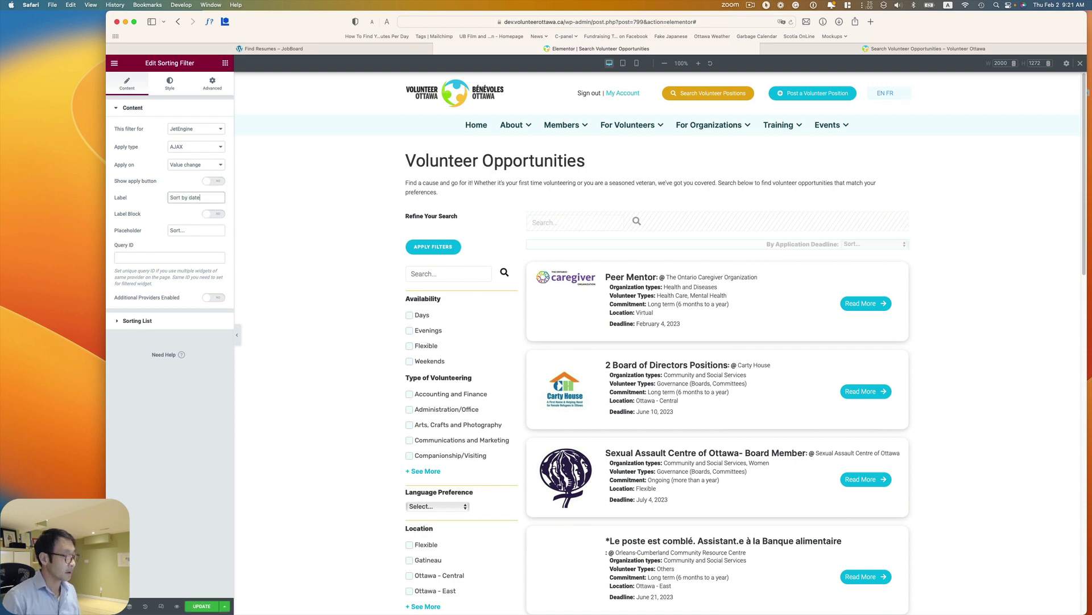
type(": &nbsp")
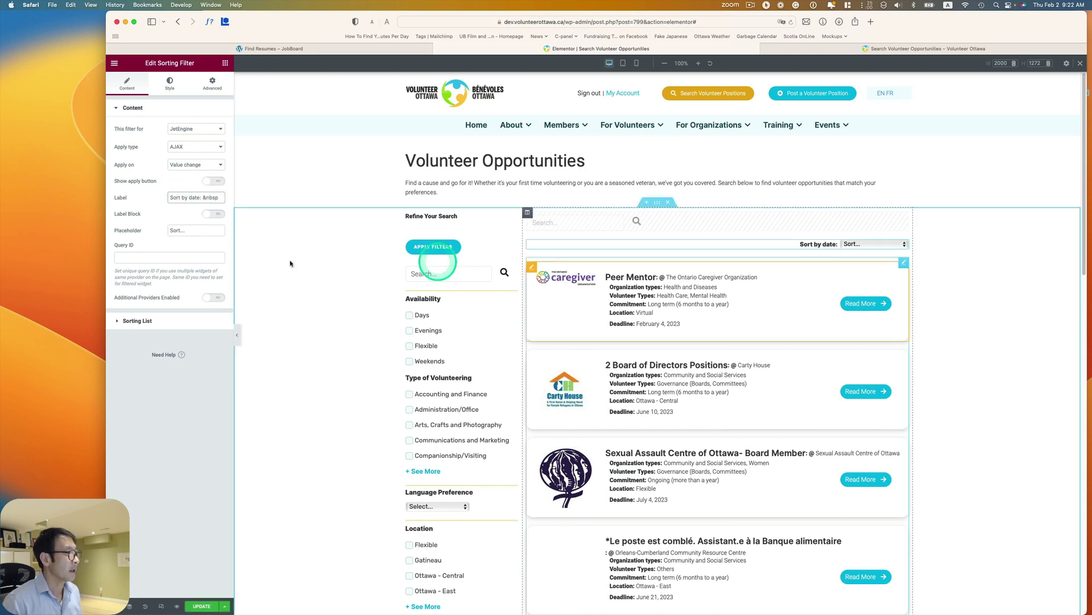
Replace the 'Sort...' placeholder with 'Published Date' and view the live page.
left_click(184, 234)
left_click_drag(189, 233, 167, 235)
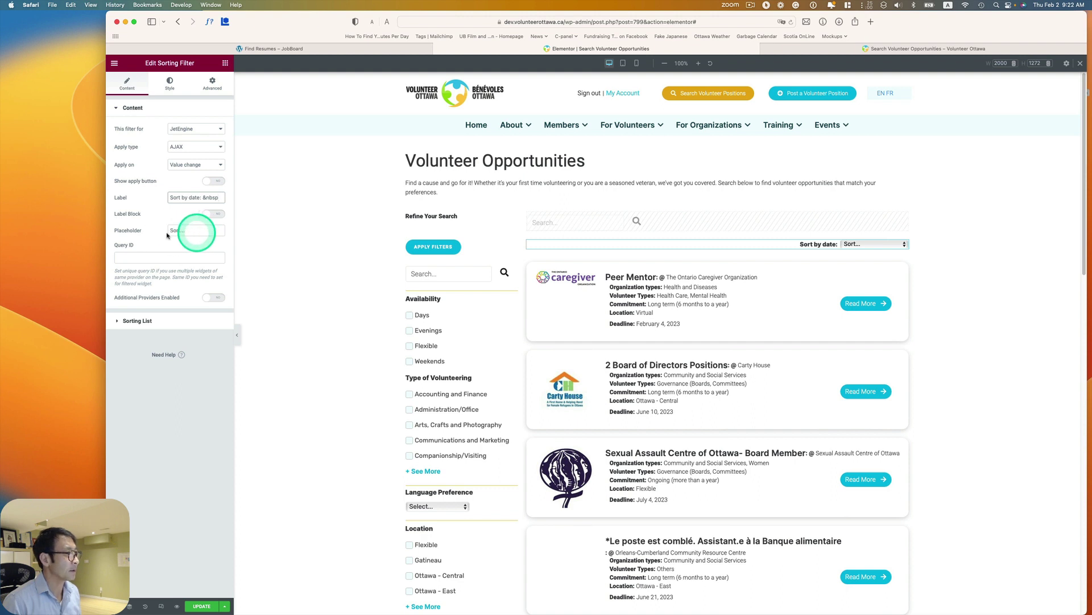
left_click_drag(195, 230, 152, 228)
type("Published Date")
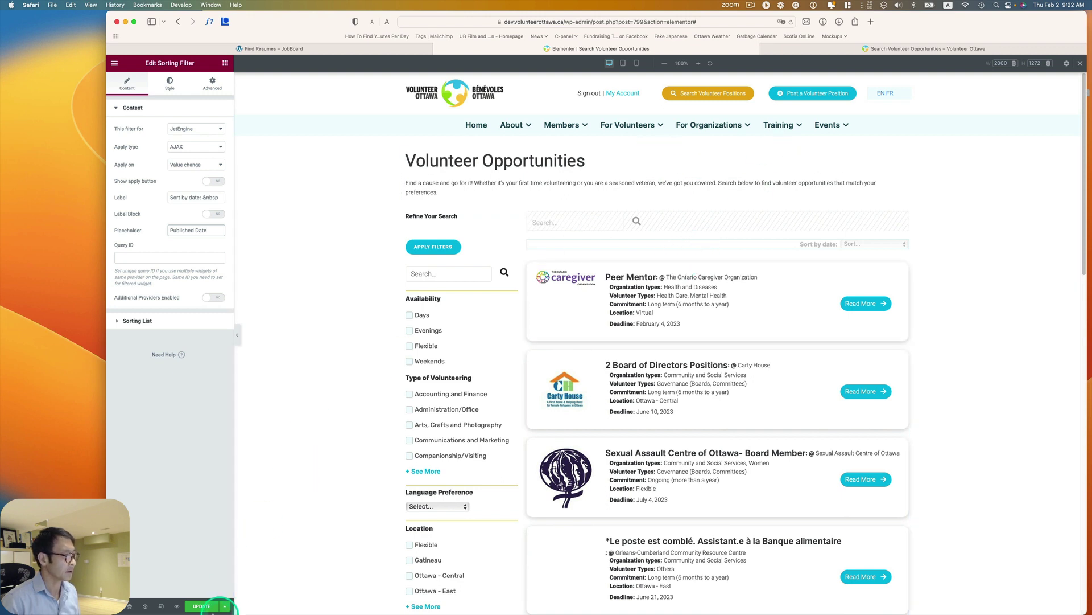
left_click(880, 52)
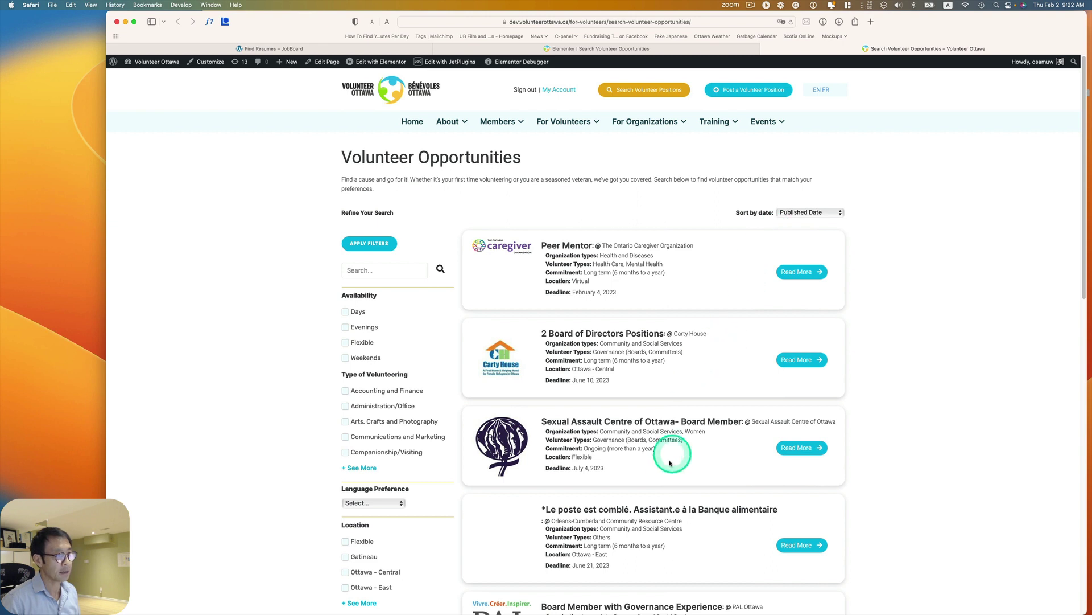
Review the live Sort by date dropdown's options, leaving Published Date selected.
scroll(674, 493, "down", 2)
scroll(676, 493, "up", 2)
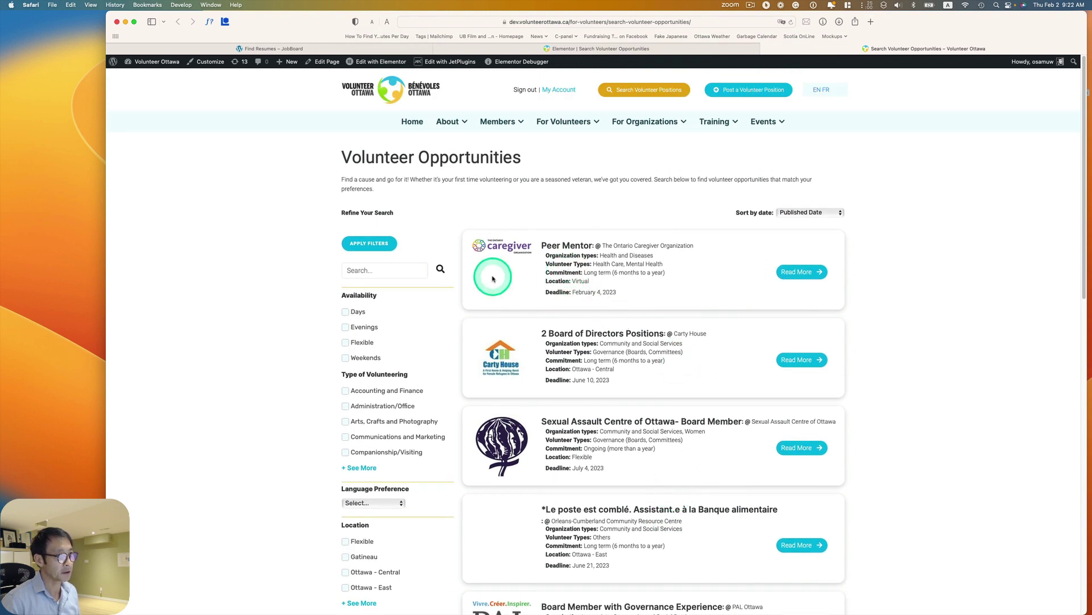
left_click(816, 212)
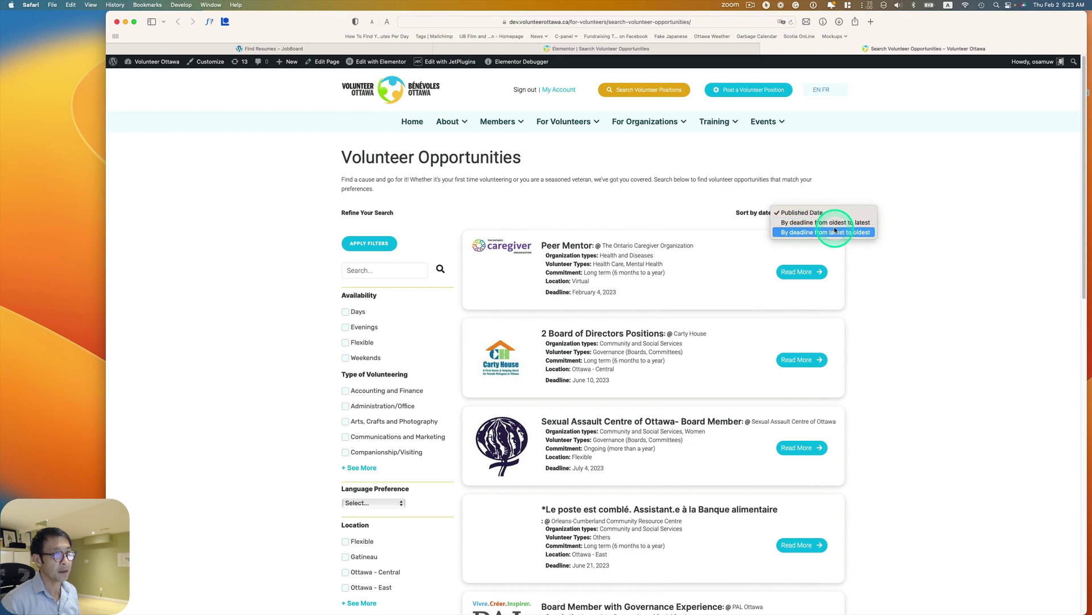
left_click(917, 198)
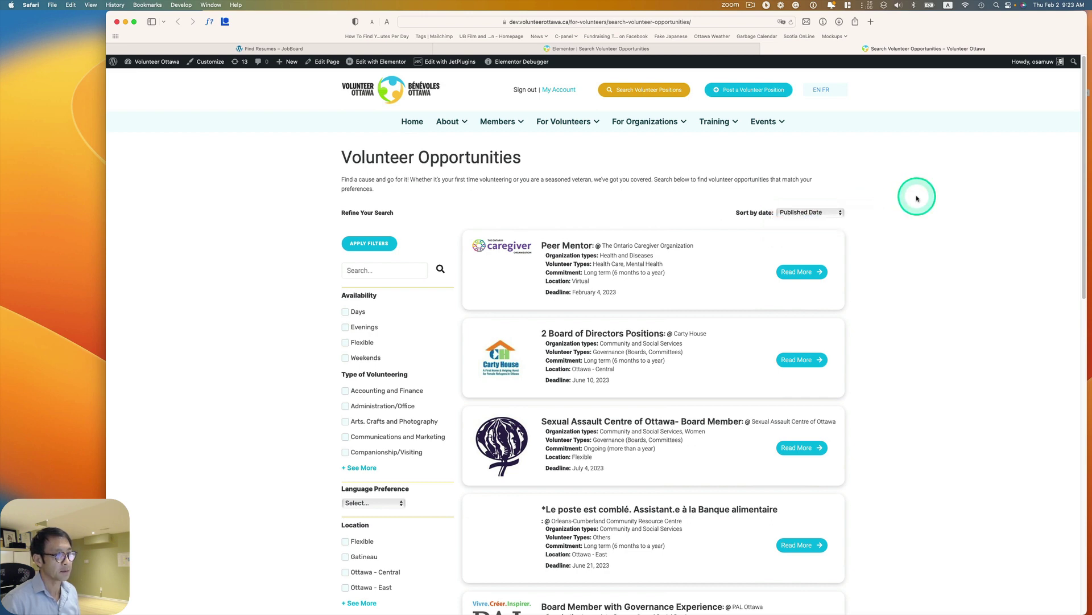